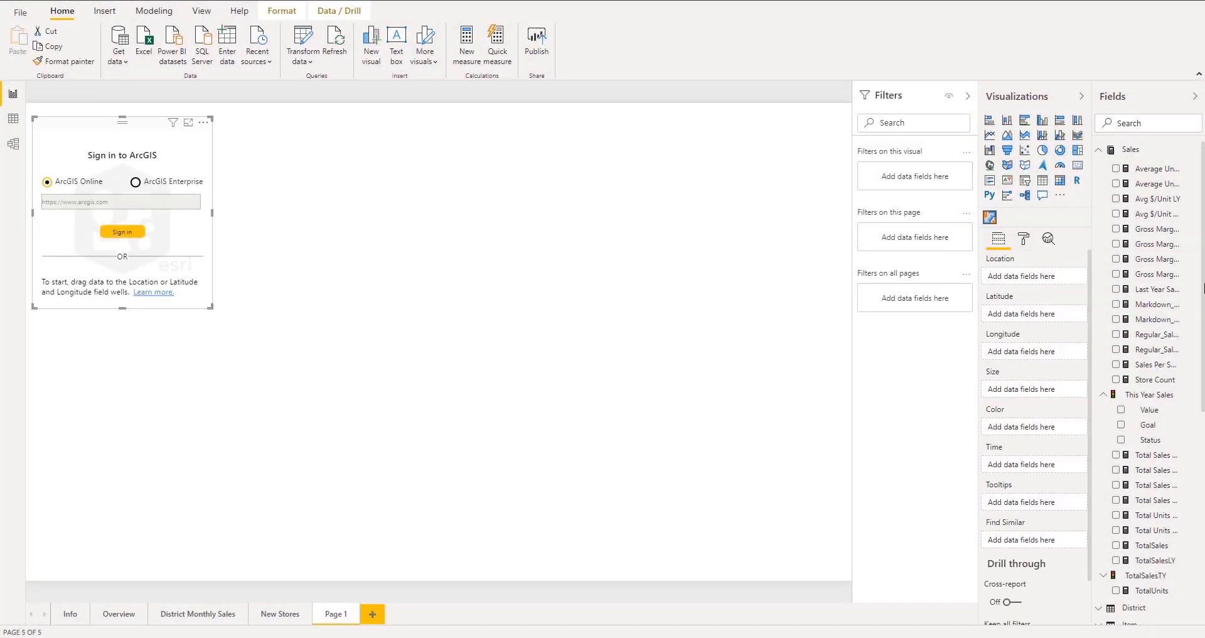
Step: Use City as the ArcGIS map's location field and enlarge the map visual
scroll(1180, 333, "down", 5)
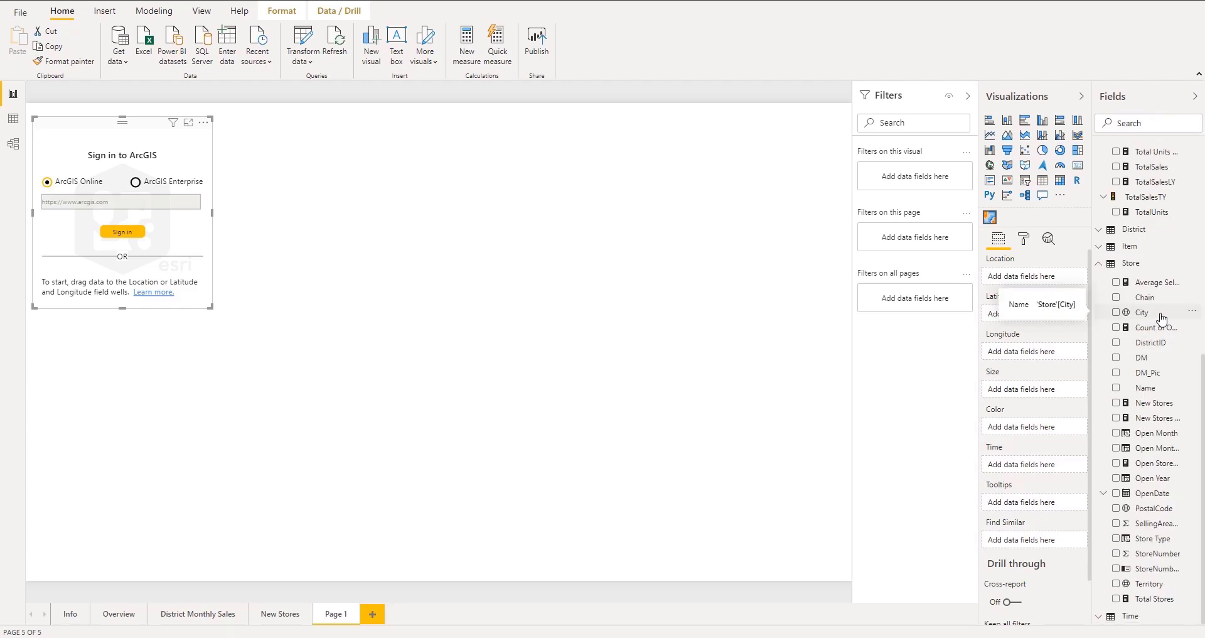
left_click_drag(1169, 318, 1058, 284)
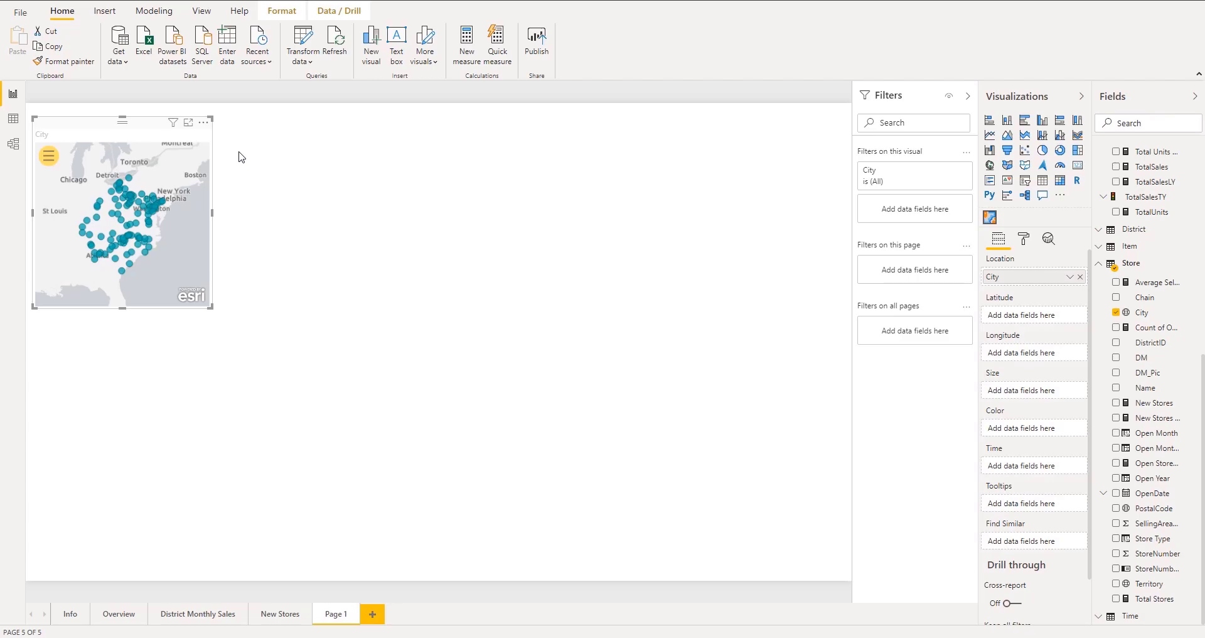
left_click_drag(211, 308, 532, 571)
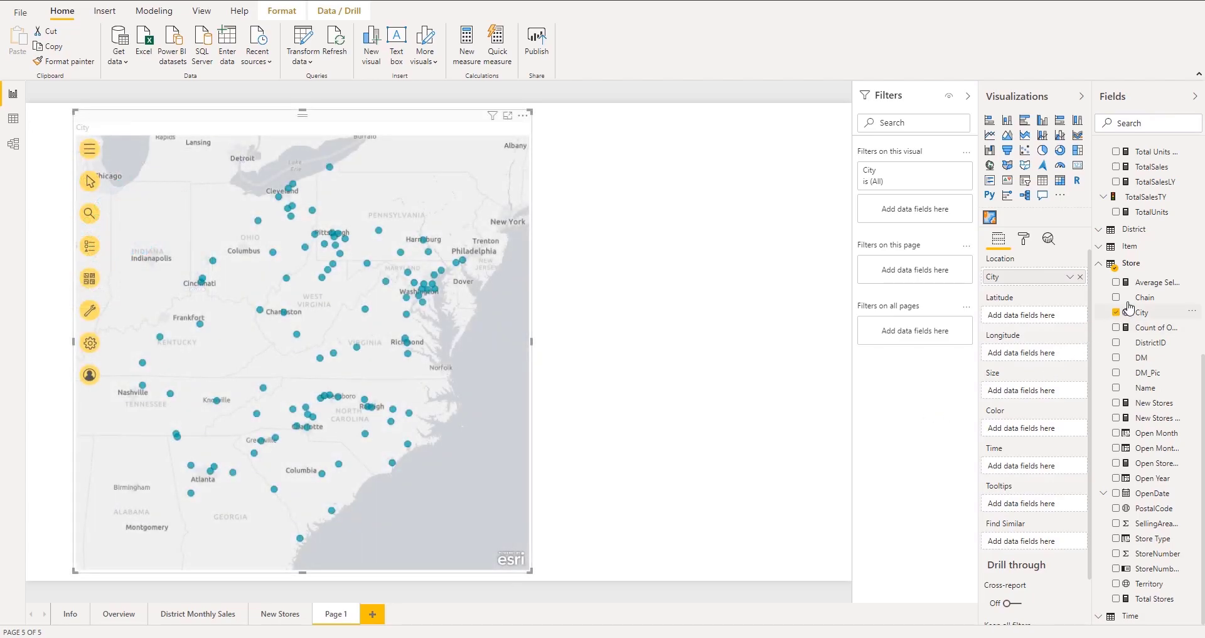
Step: Colour the map points by Chain and size them by This Year Sales value
left_click_drag(1146, 300, 1030, 432)
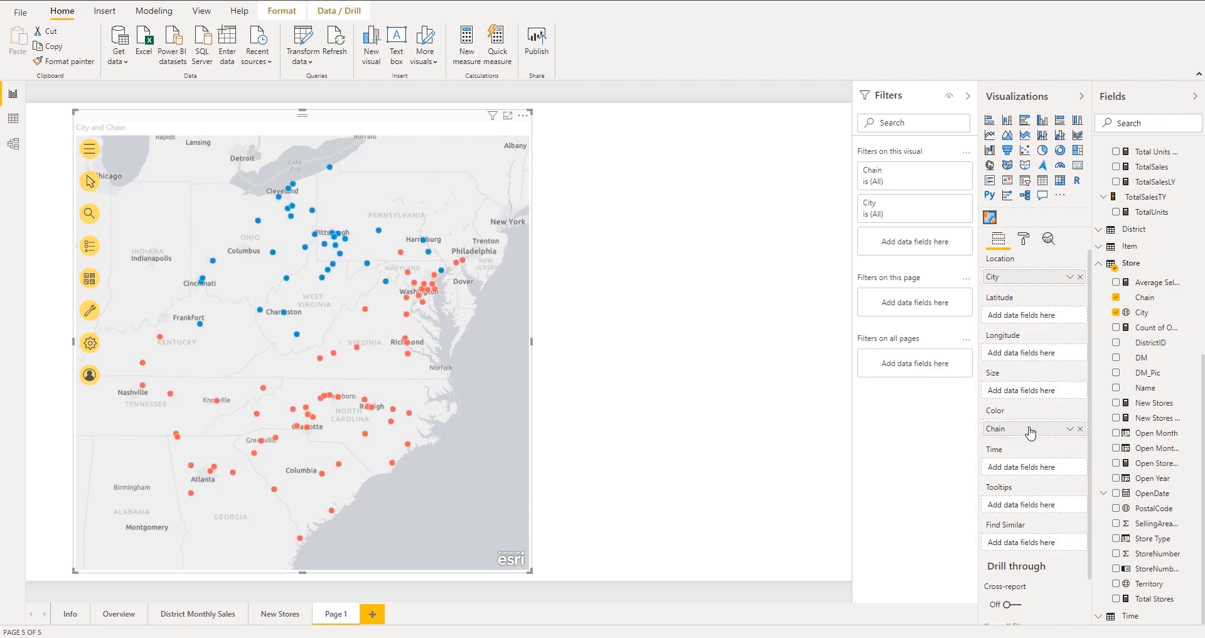
scroll(1183, 402, "up", 5)
left_click_drag(1162, 290, 1048, 395)
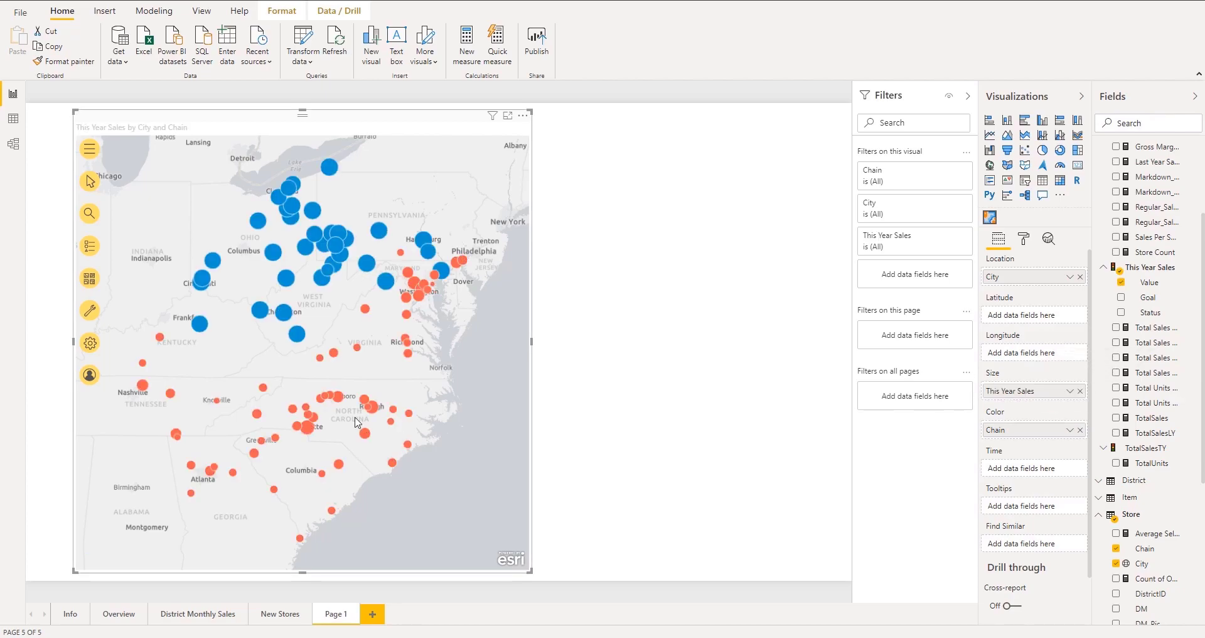
Step: Turn on the Population by Gender infographic from the map's analysis tools
left_click(90, 310)
left_click(113, 296)
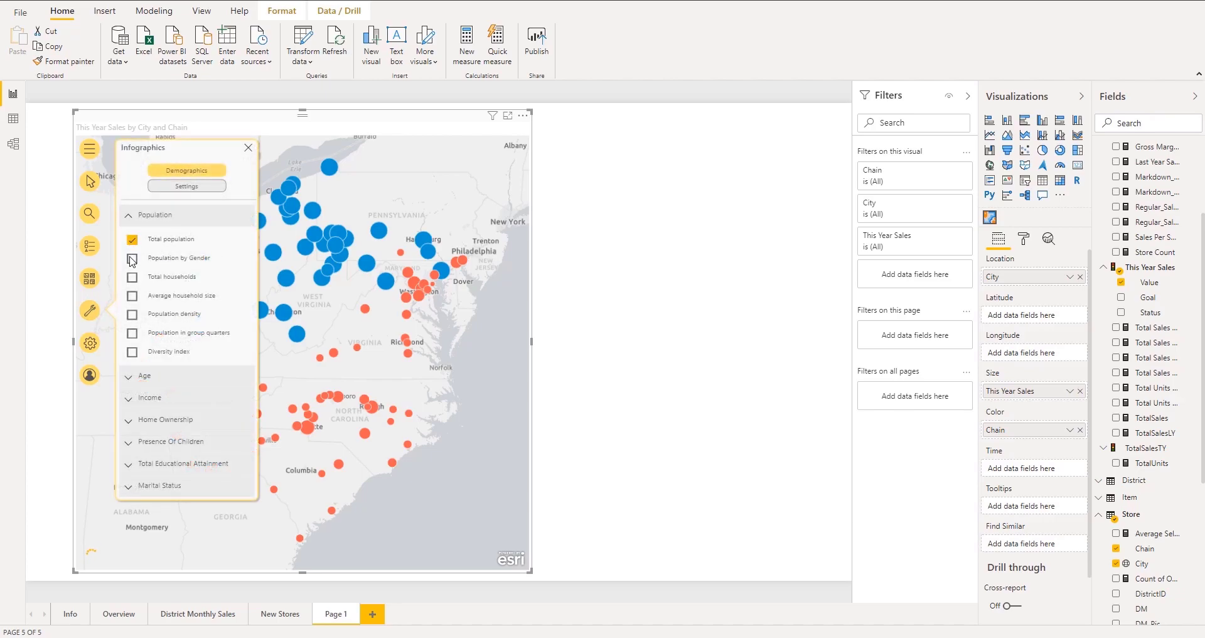
left_click(133, 259)
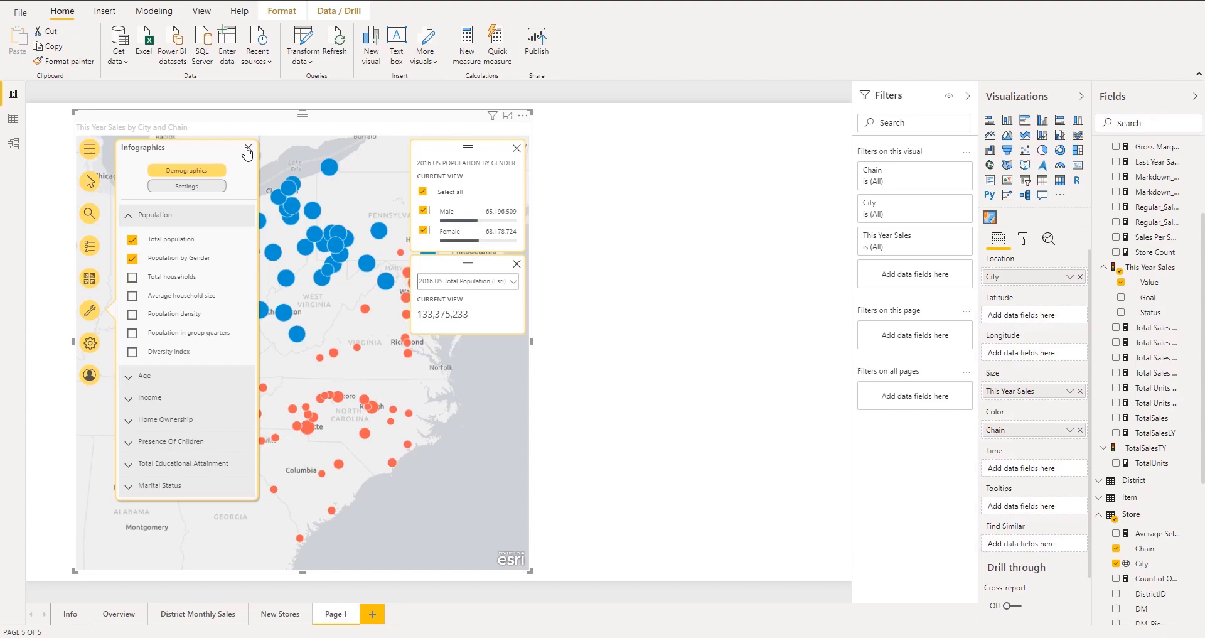
left_click(248, 149)
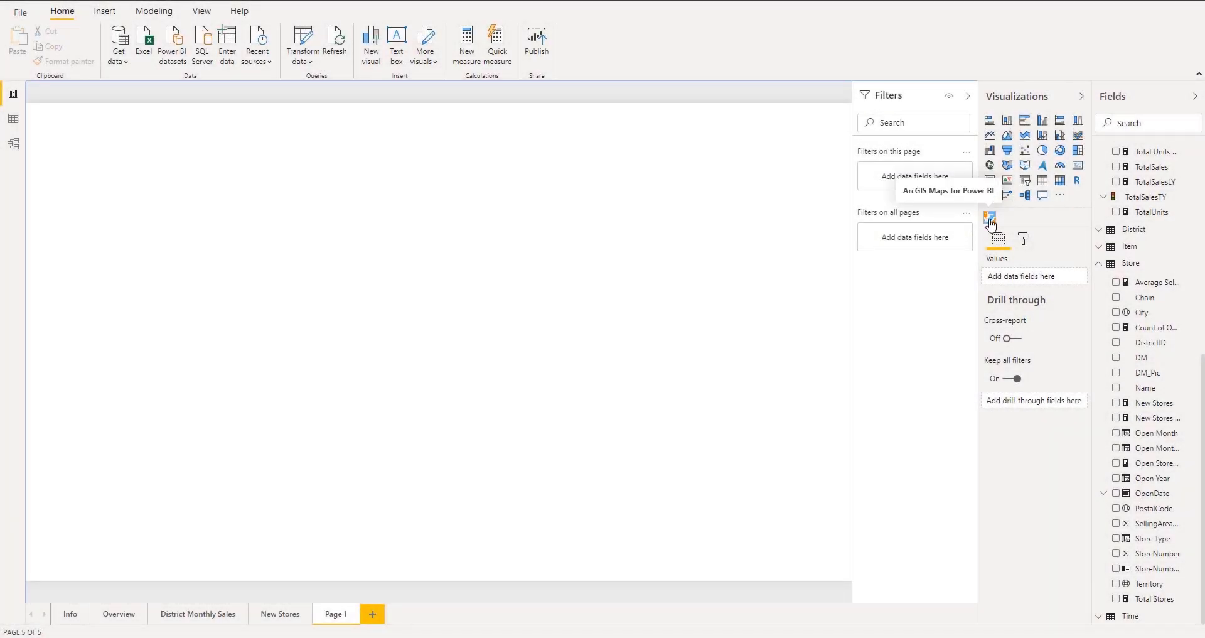
Step: Add an ArcGIS Maps visual to Page 1 and begin signing in with the ArcGIS username
left_click(991, 219)
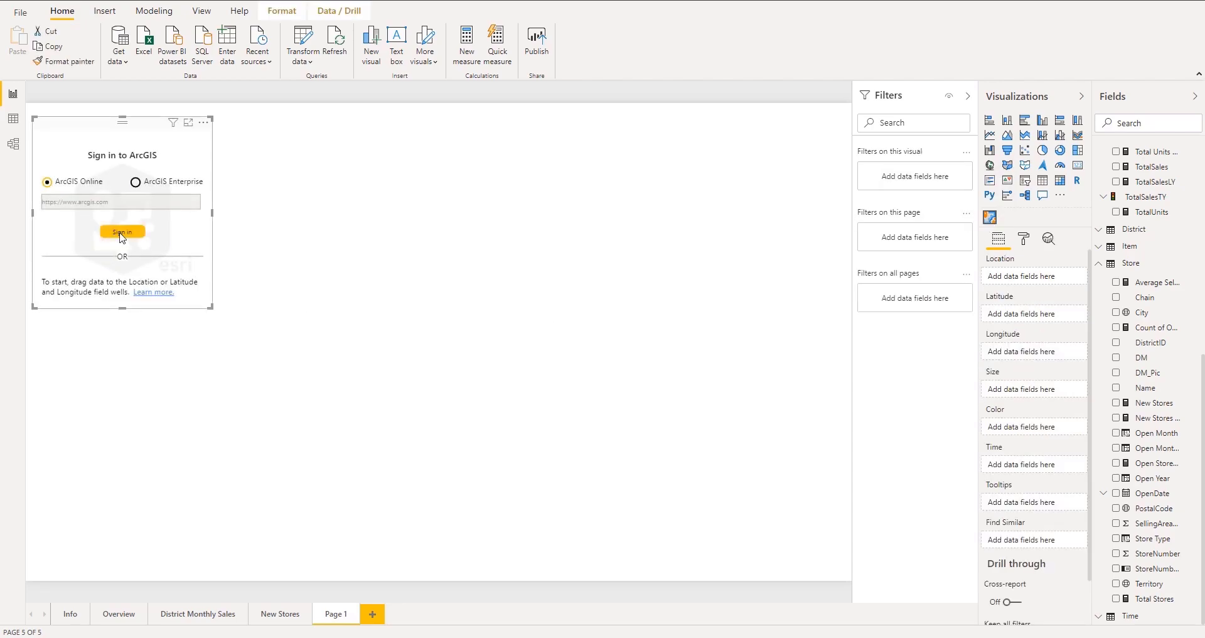
left_click(122, 232)
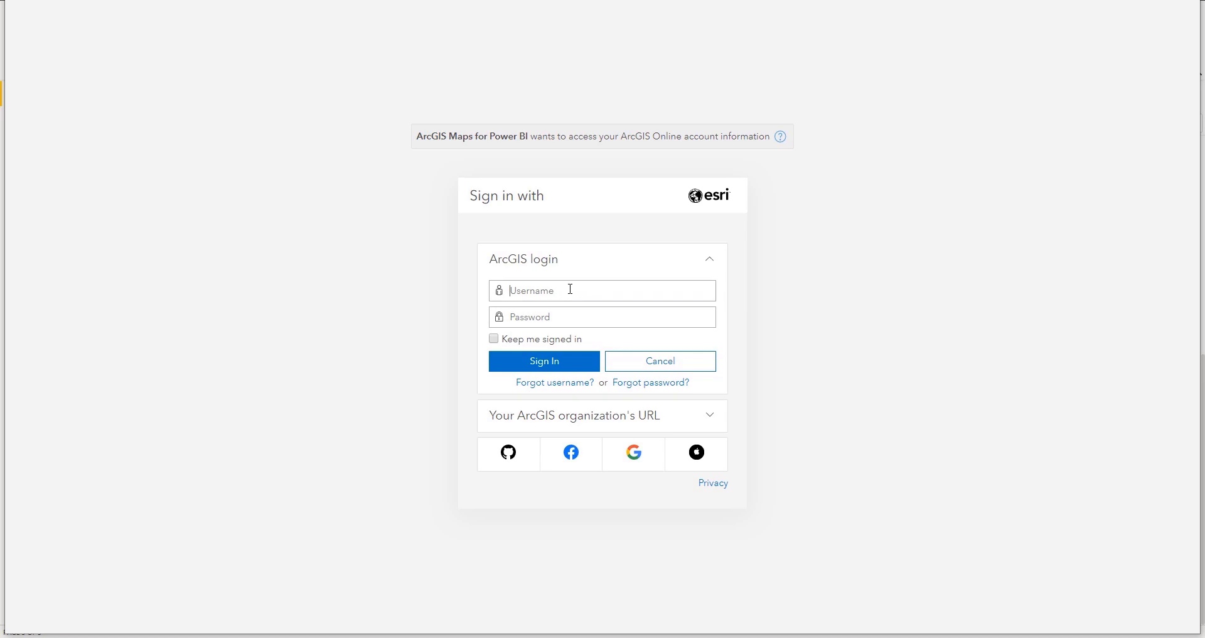
left_click(570, 288)
type("j")
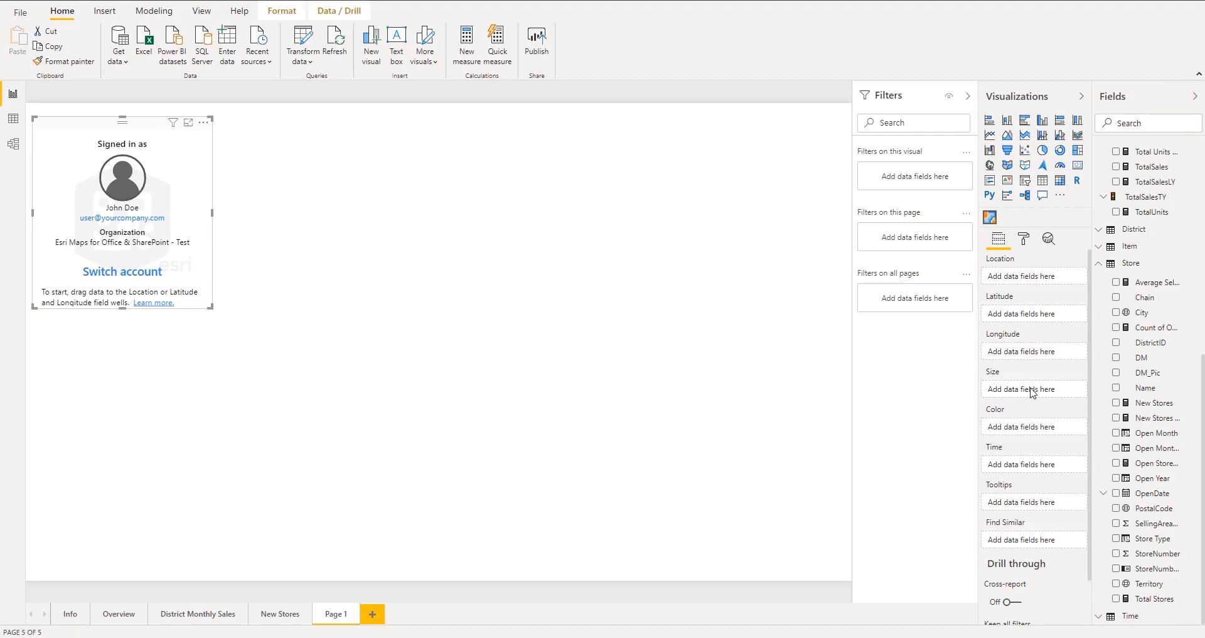
Step: Place stores by City and add the 2020 USA Retail Goods Spending reference layer
left_click_drag(1155, 313, 1041, 283)
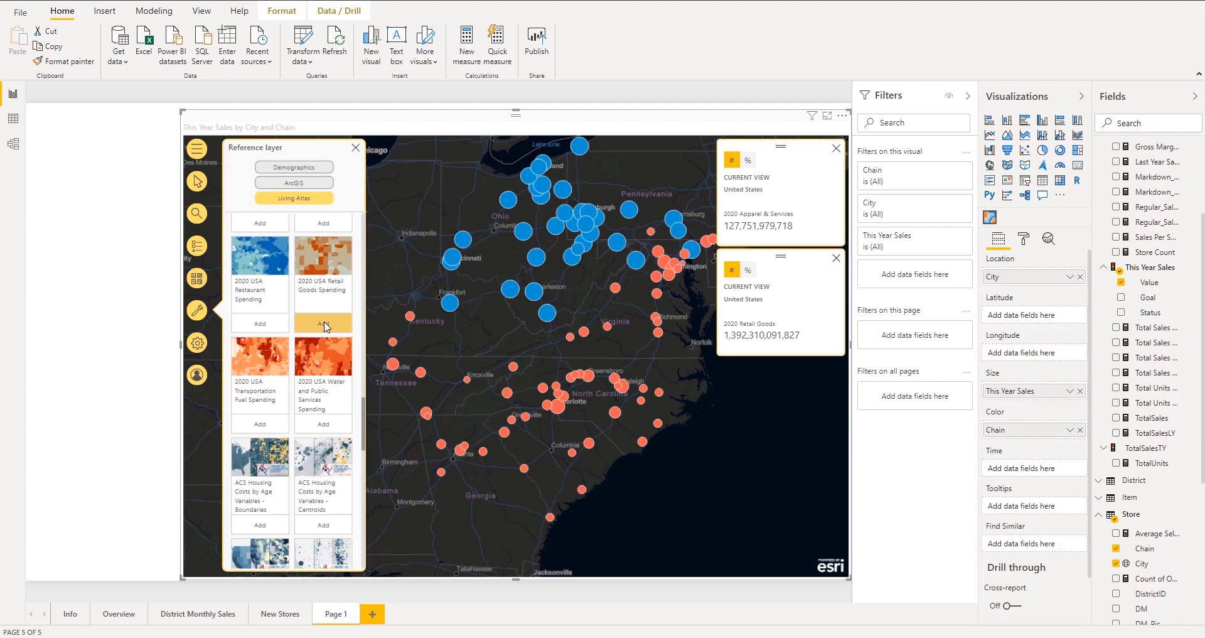
left_click(324, 323)
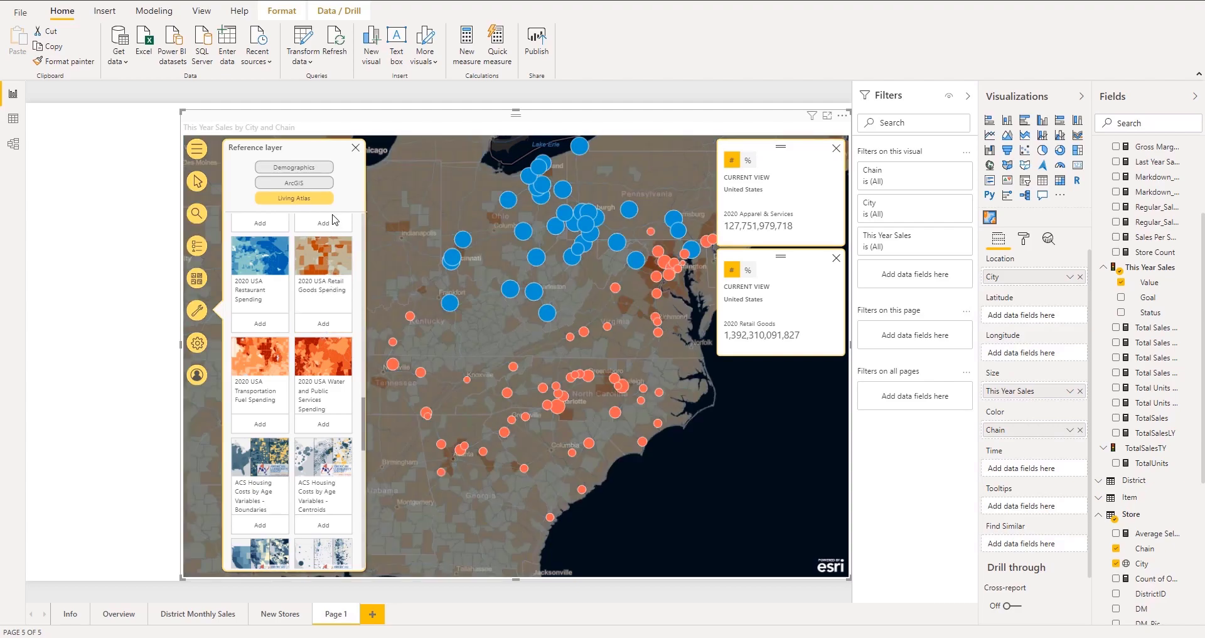
left_click(355, 150)
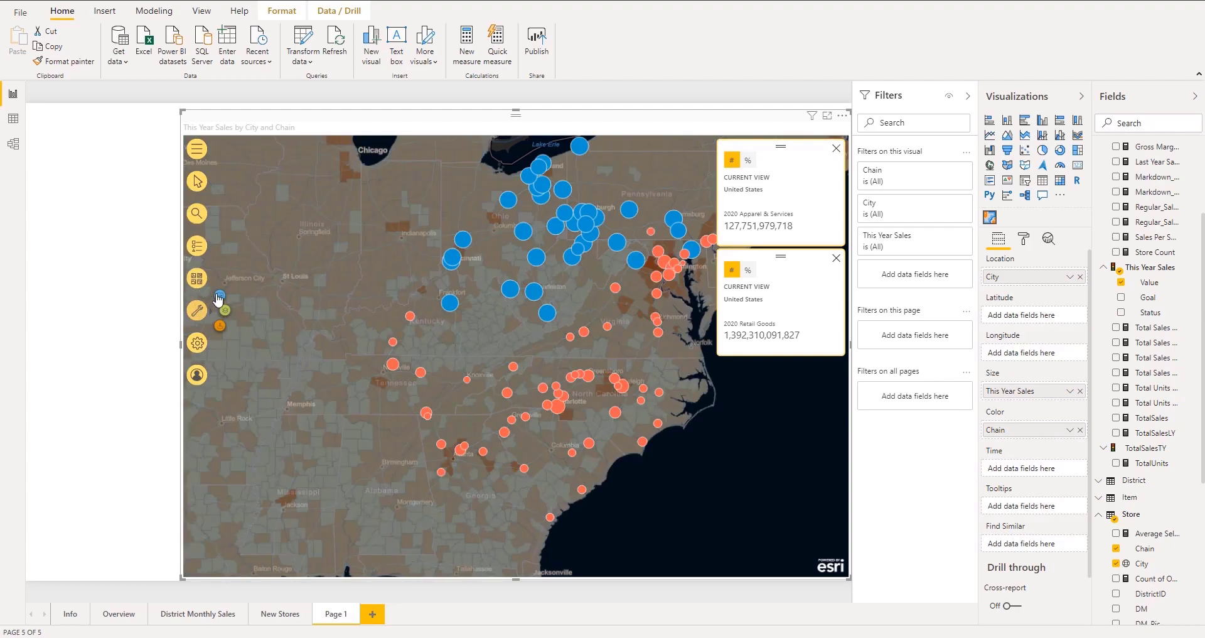
Step: Browse the World demographics Population variables in the map's infographics
left_click(219, 296)
left_click(294, 186)
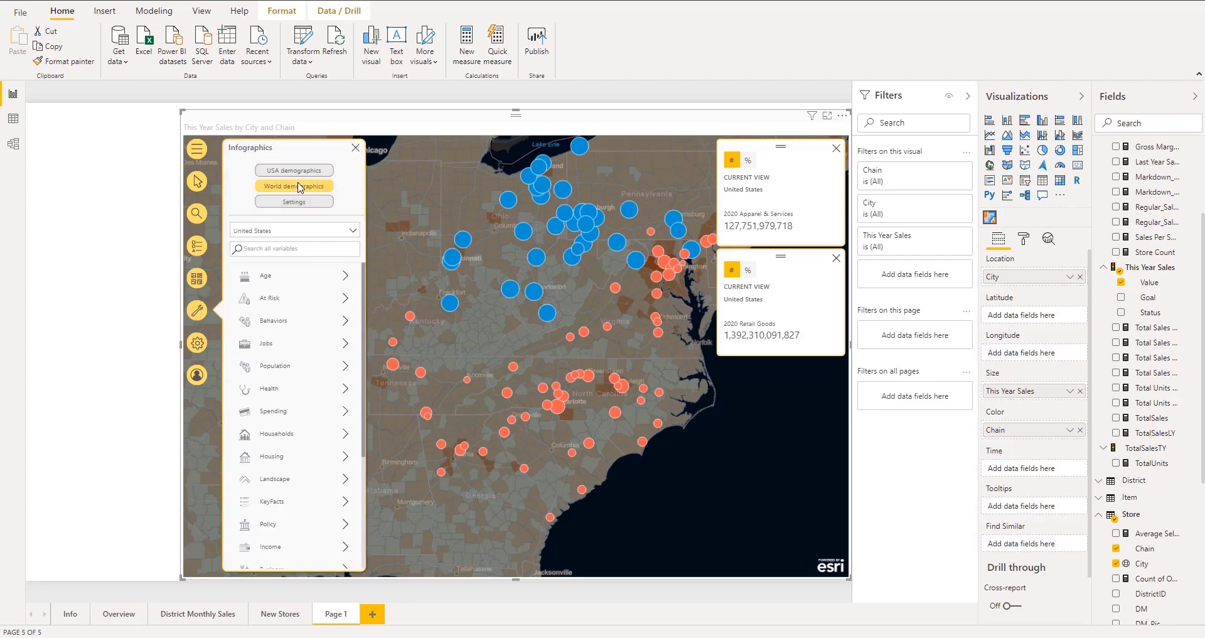
left_click(309, 367)
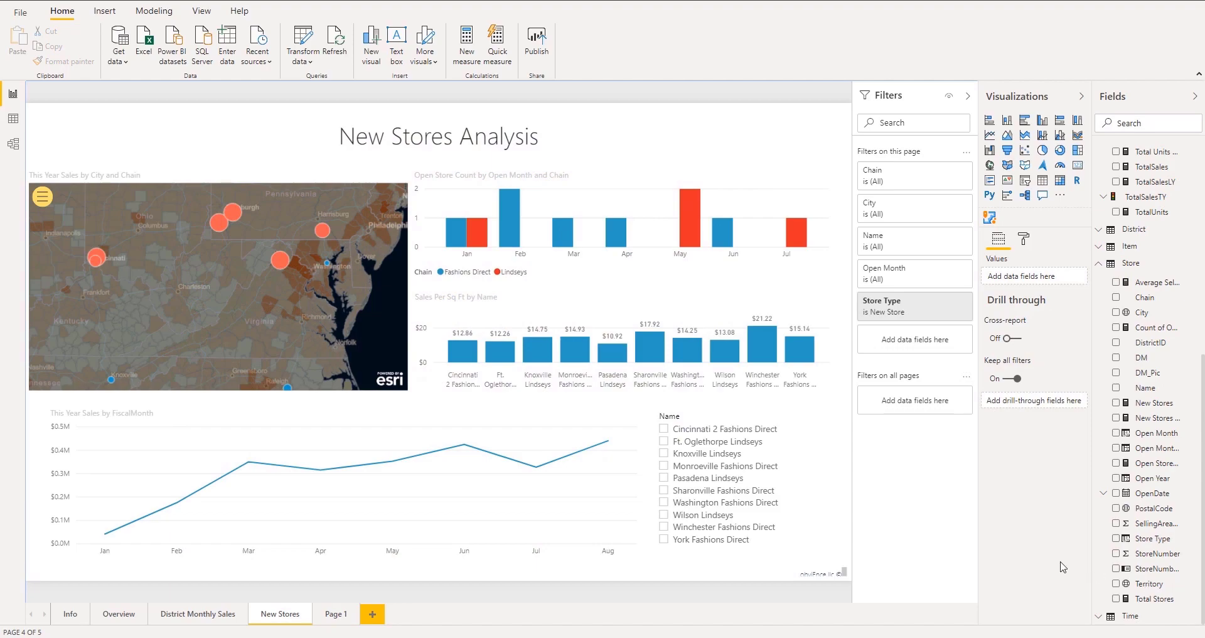
Step: Filter the Open Store Count chart to Fashions Direct stores opened in Feb, then Mar
left_click(511, 231)
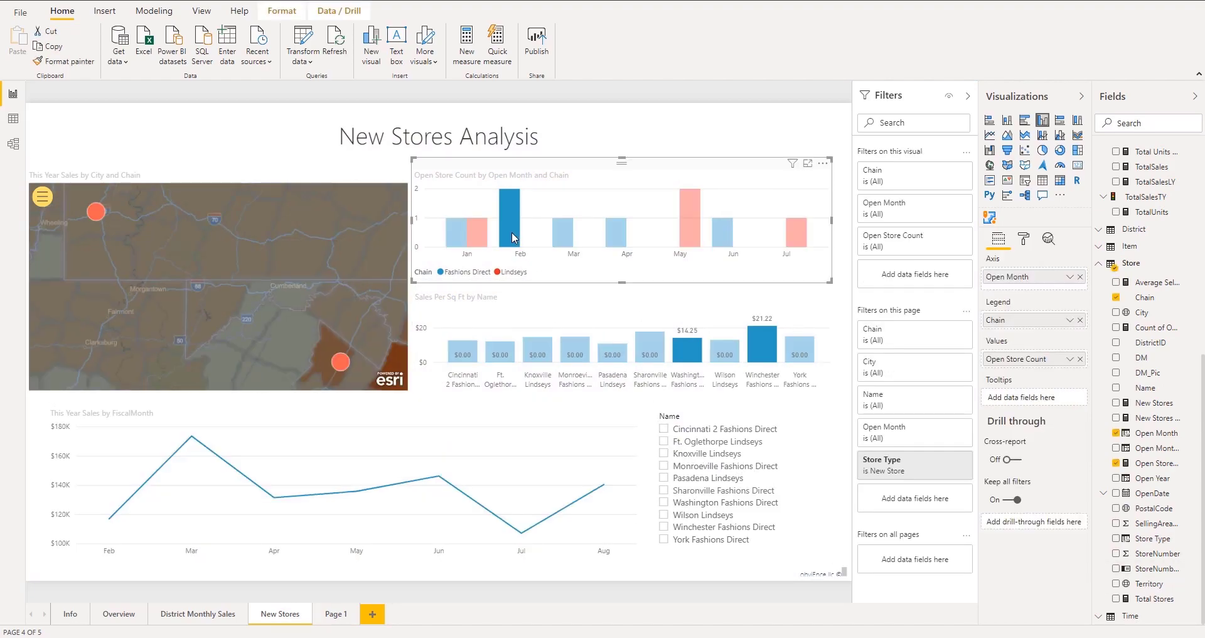
left_click(563, 232)
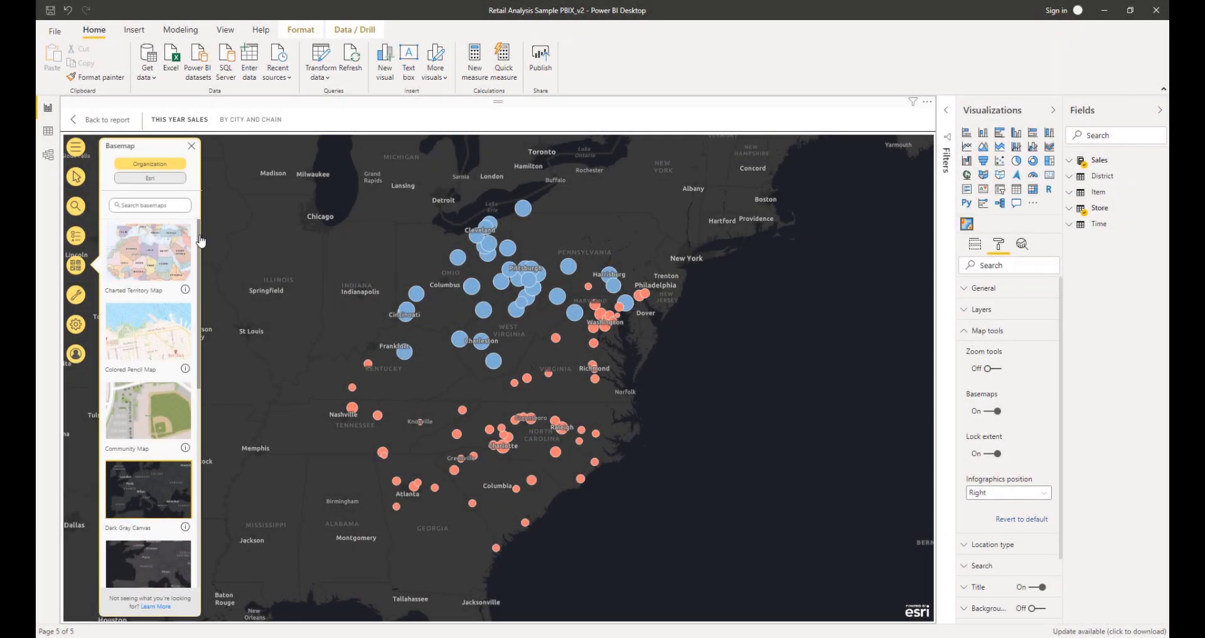
Step: Switch the store map's basemap to Mid-Century Map
left_click_drag(201, 240, 185, 409)
scroll(185, 409, "down", 4)
scroll(194, 454, "down", 1)
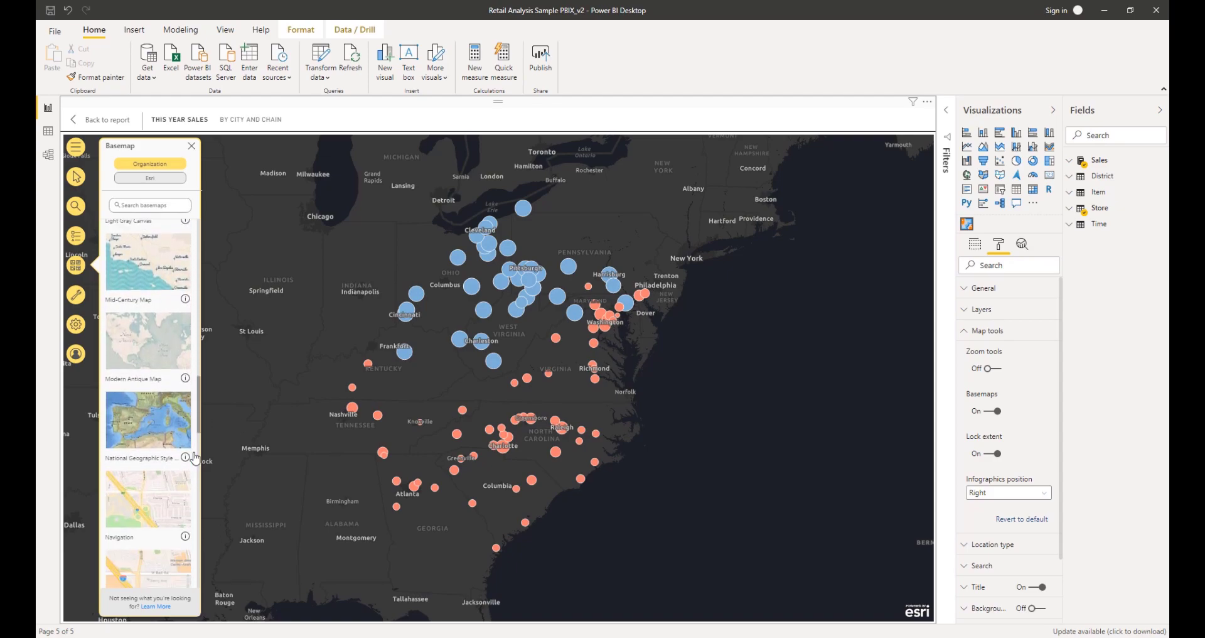
left_click(156, 243)
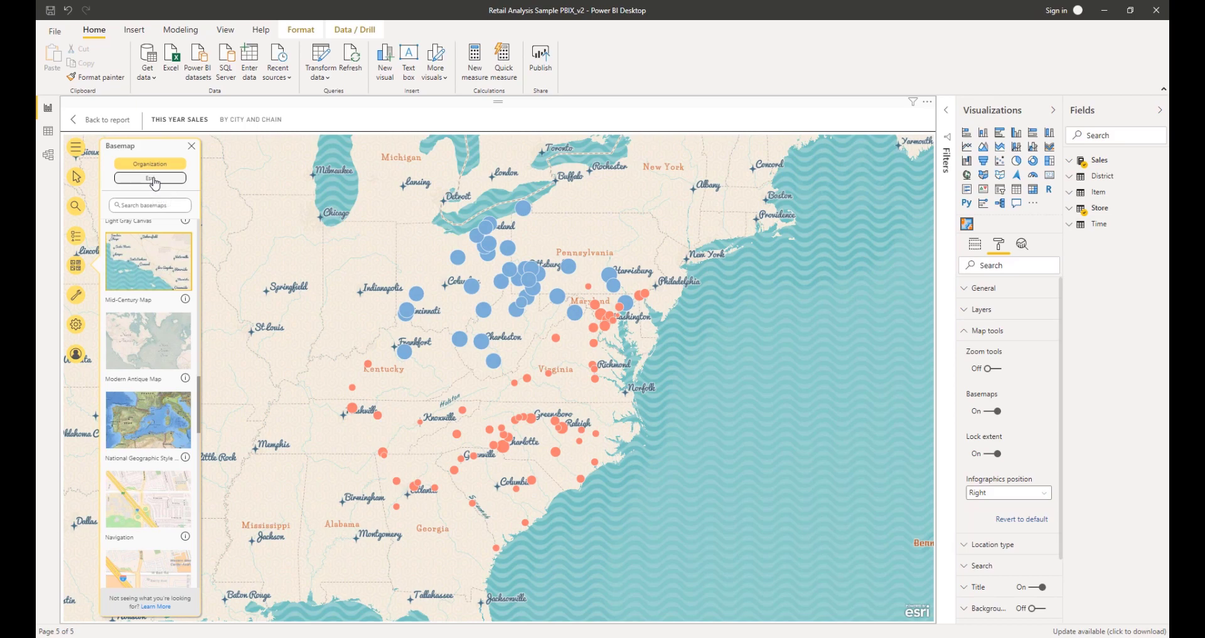
Step: Change to Esri's Dark Gray Canvas basemap and review the map's field assignments
left_click(155, 181)
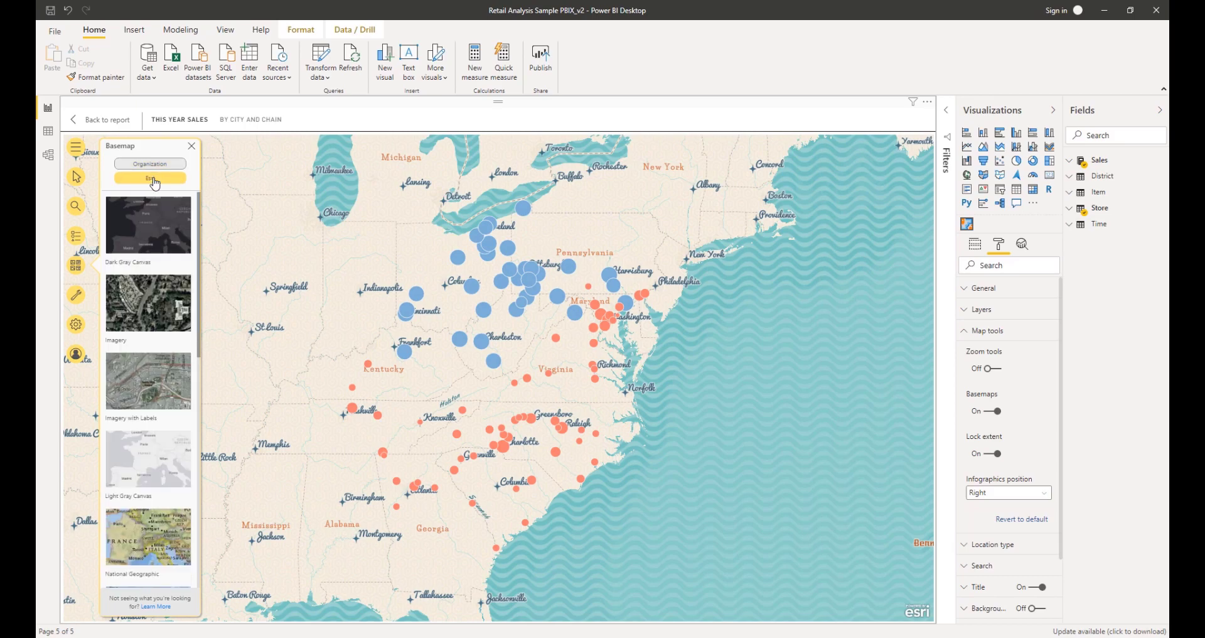
left_click(157, 237)
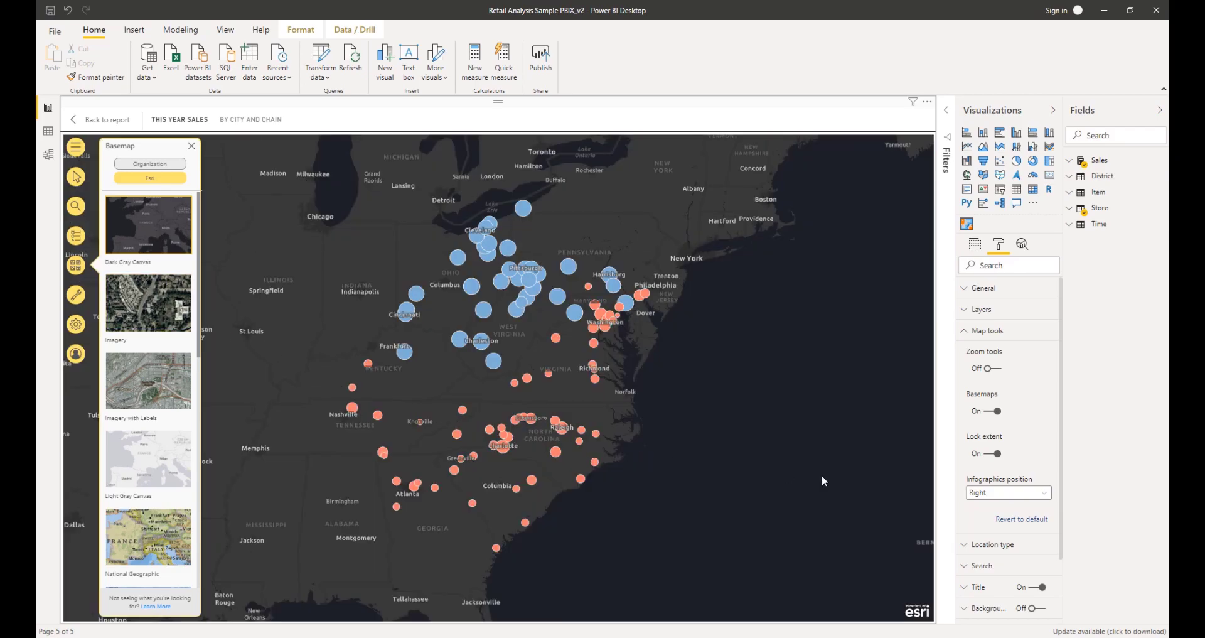
left_click(975, 244)
left_click(998, 244)
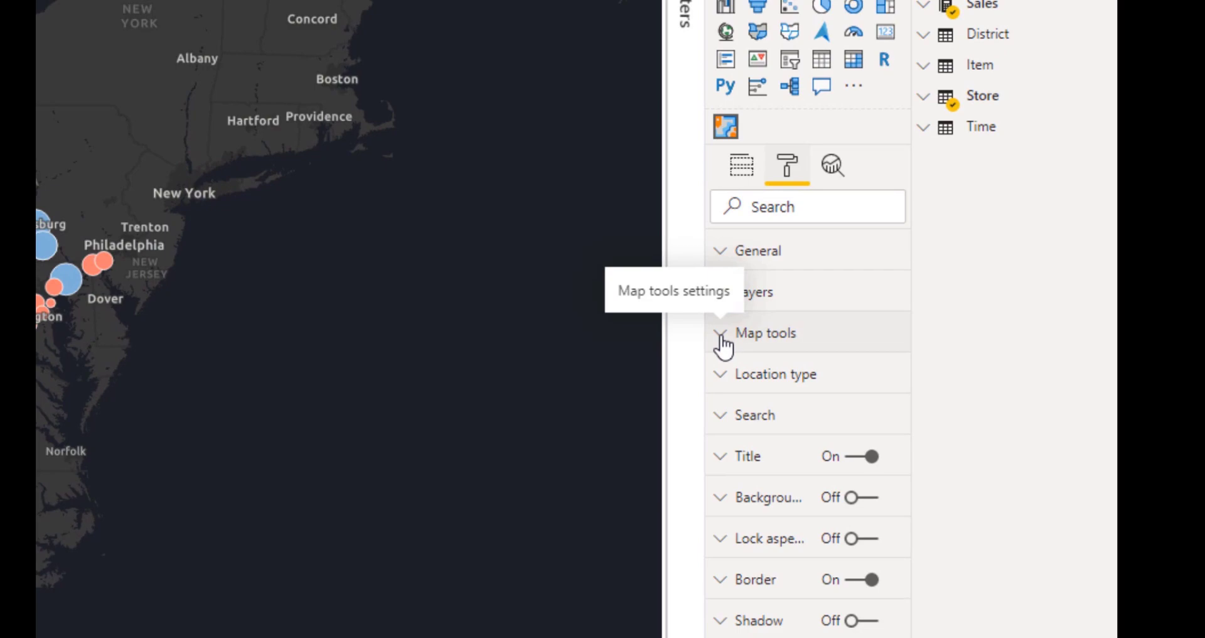
Step: Turn the Basemaps toggle On under Map tools in the Format pane
left_click(722, 339)
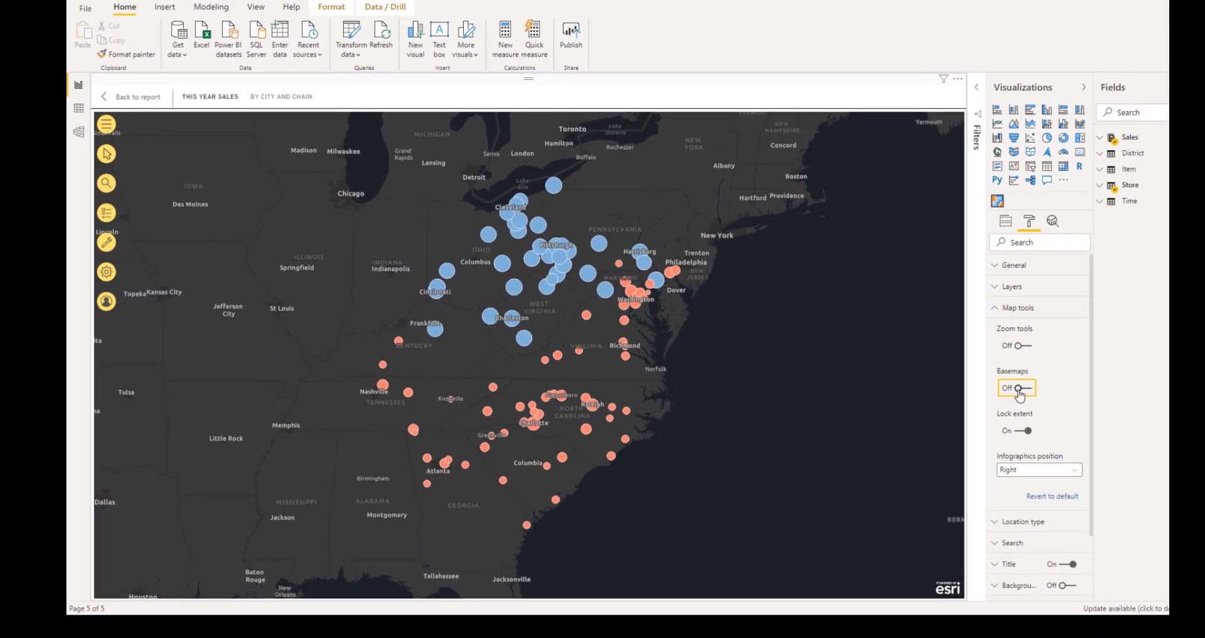
left_click(1020, 396)
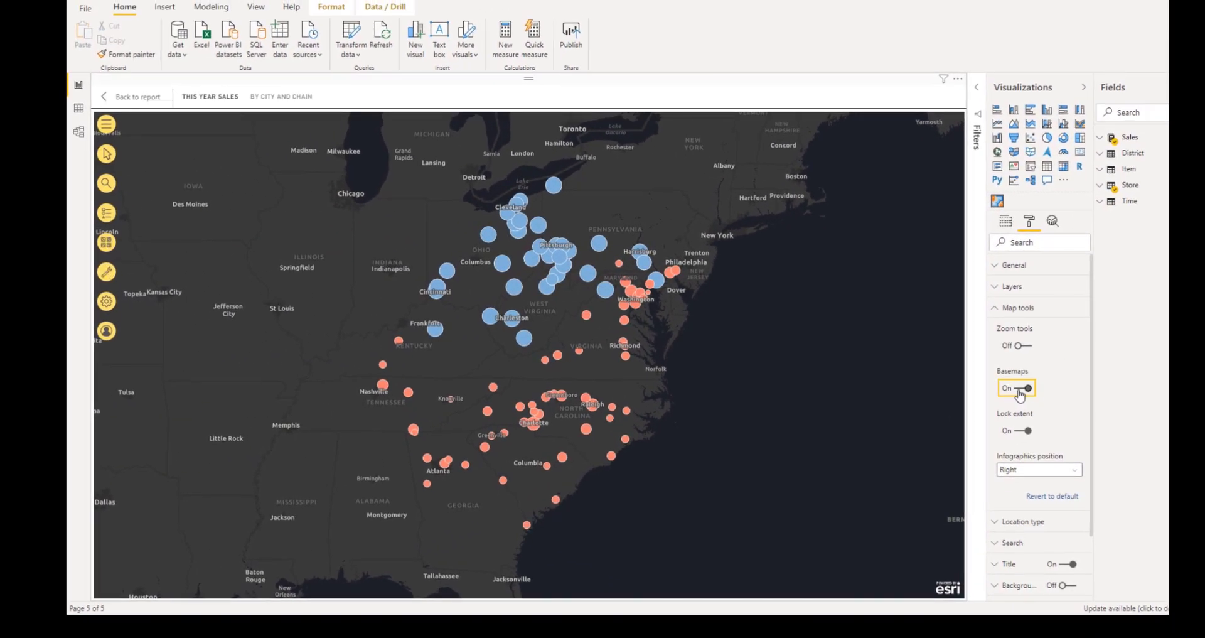
Step: Set the sales map's basemap to Mid-Century Map, then to Esri's Dark Gray Canvas
left_click(106, 243)
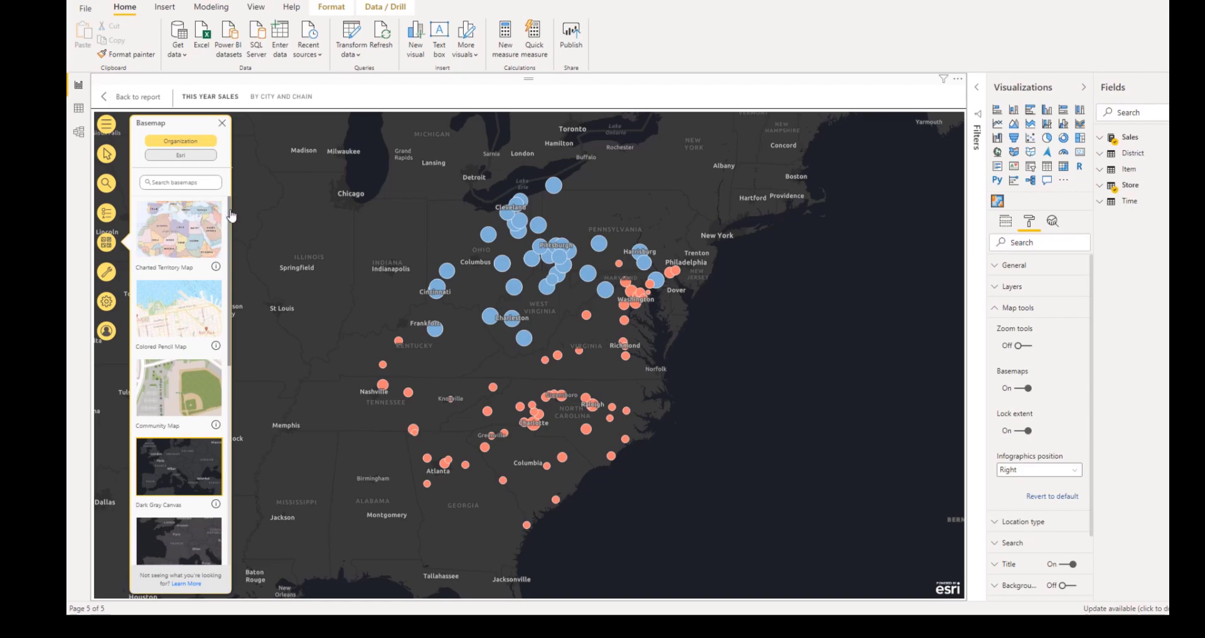
left_click_drag(231, 218, 216, 386)
scroll(216, 386, "down", 5)
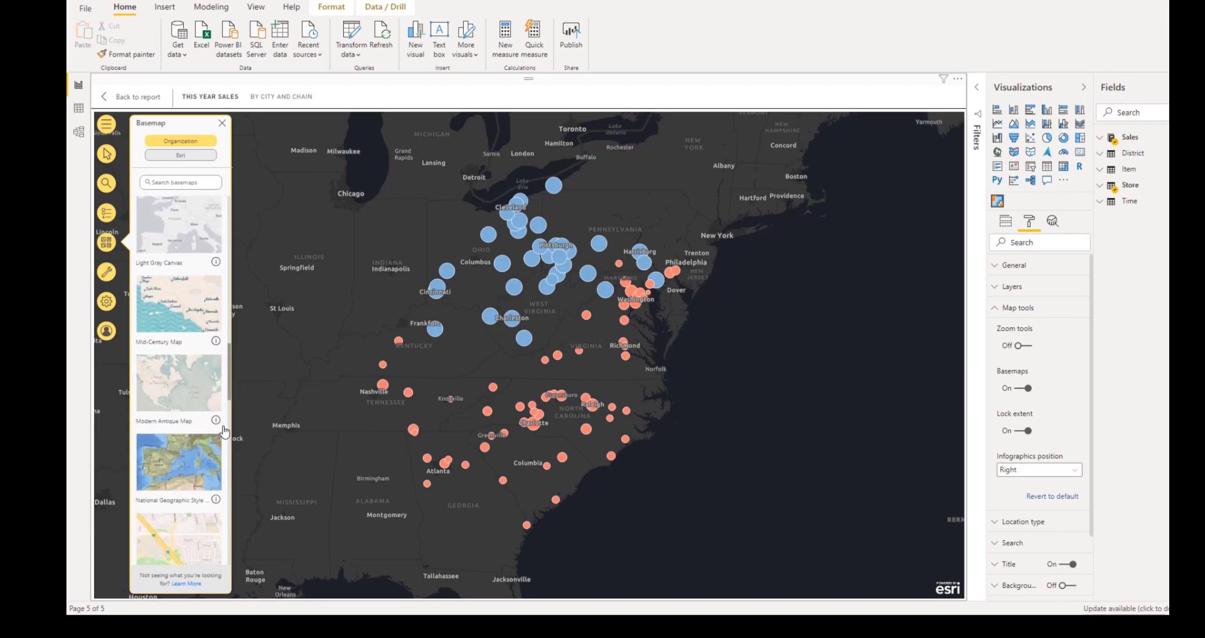
scroll(225, 431, "down", 1)
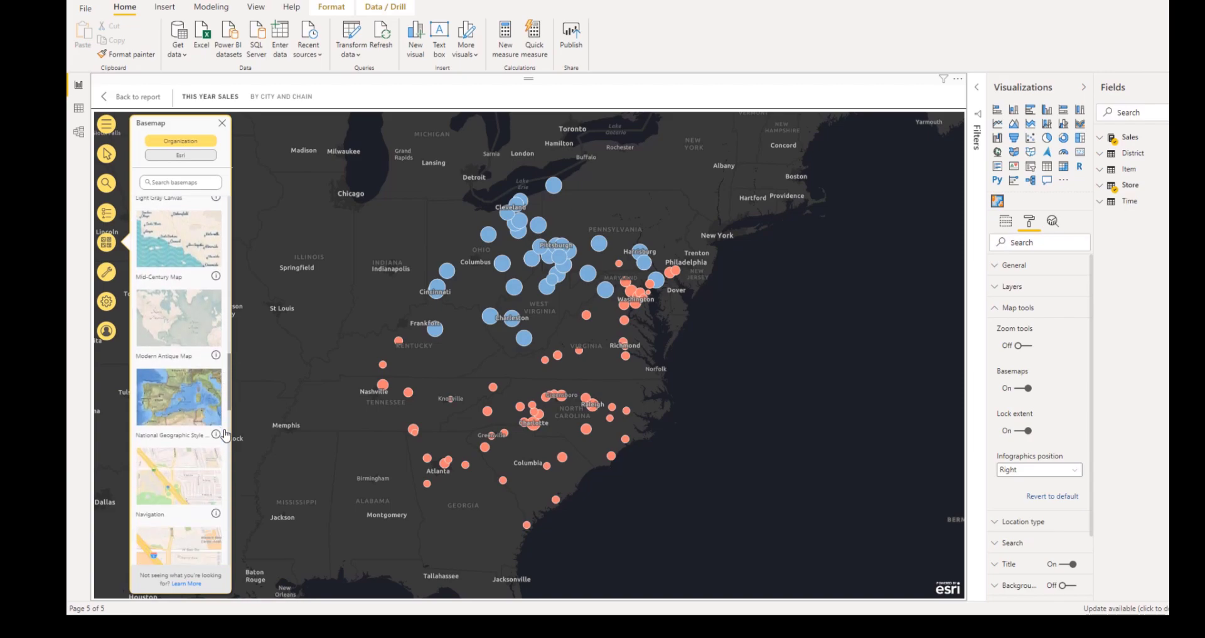
left_click(185, 226)
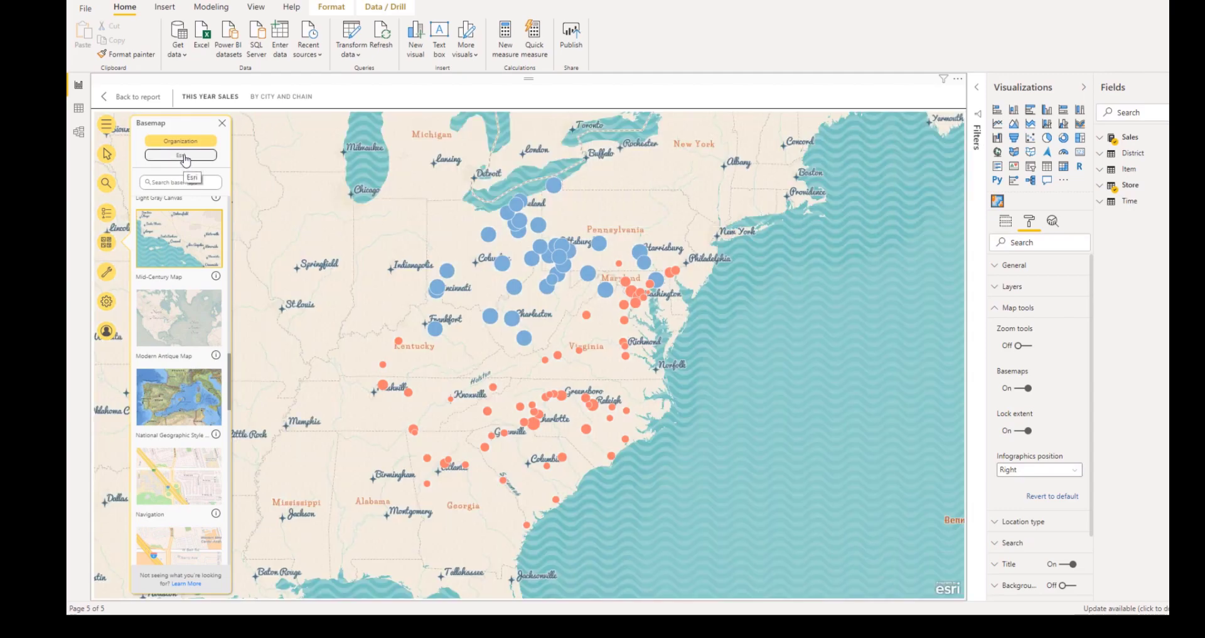
left_click(184, 156)
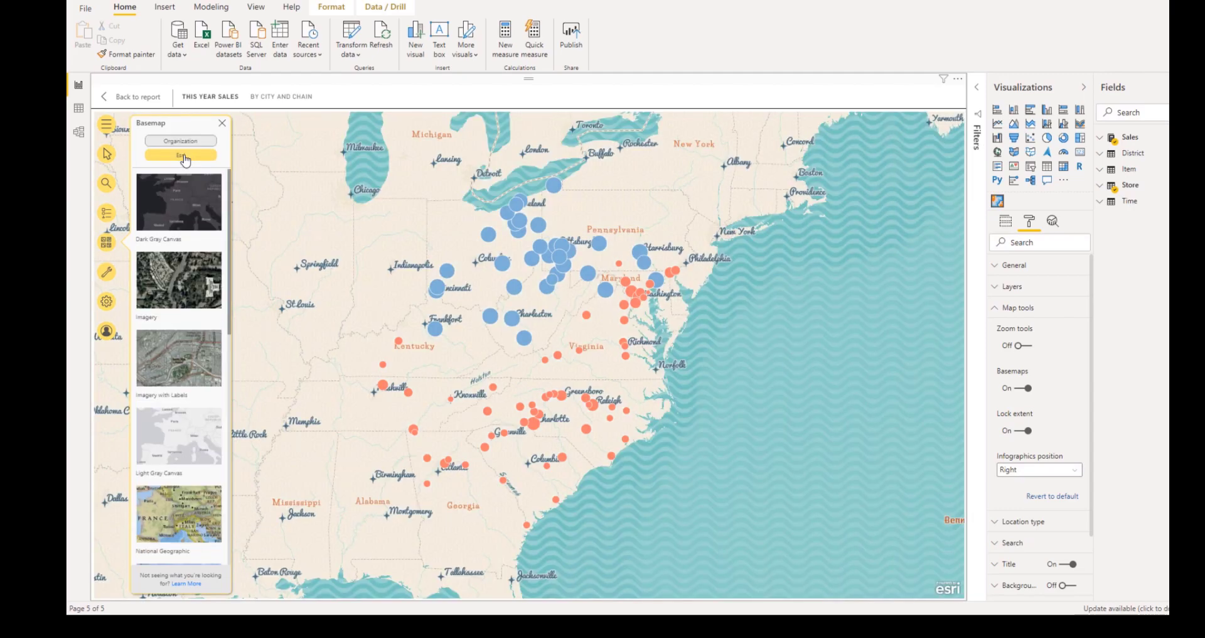
left_click(189, 215)
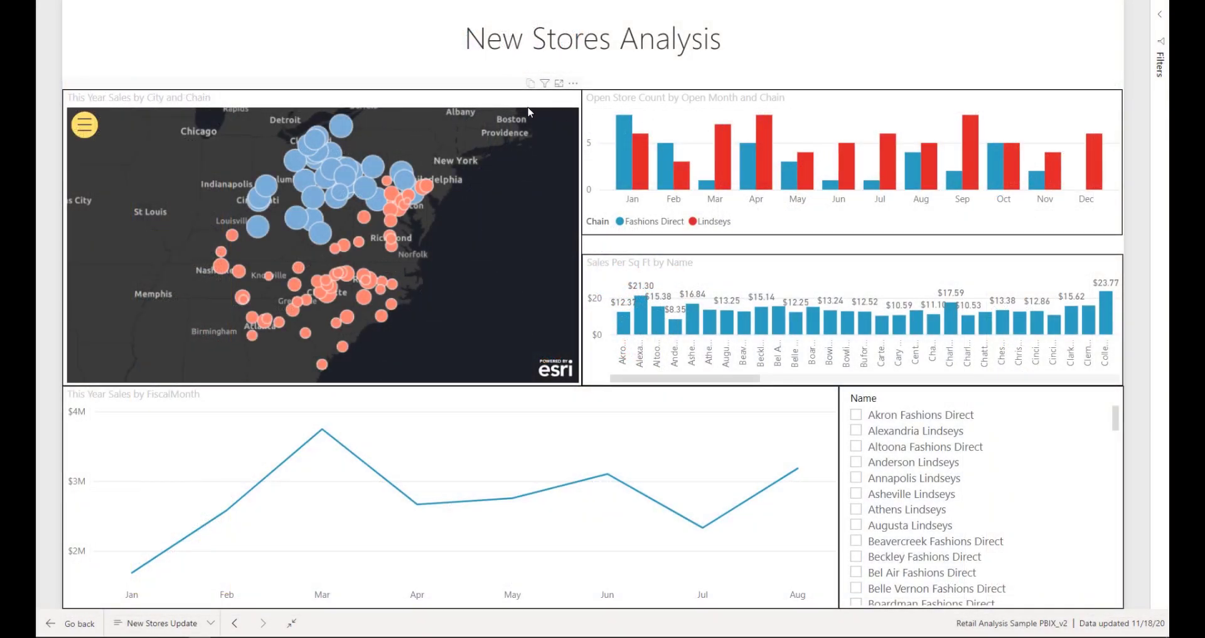
Step: Show the sales map in Focus mode and browse its basemap gallery
left_click(88, 128)
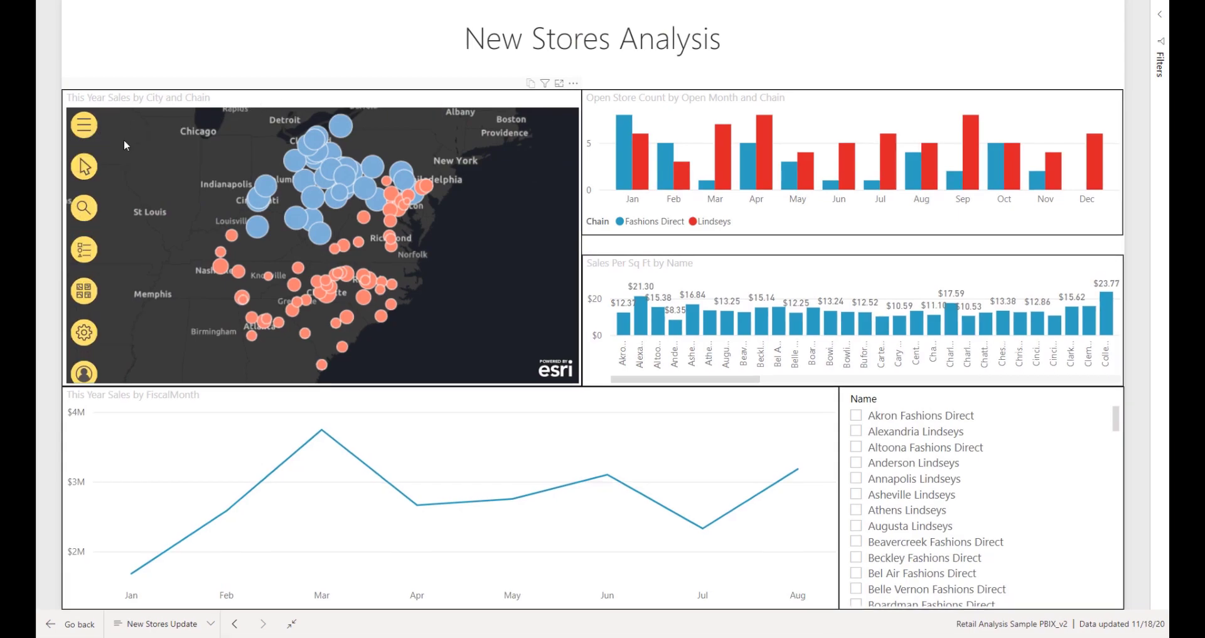
left_click(559, 84)
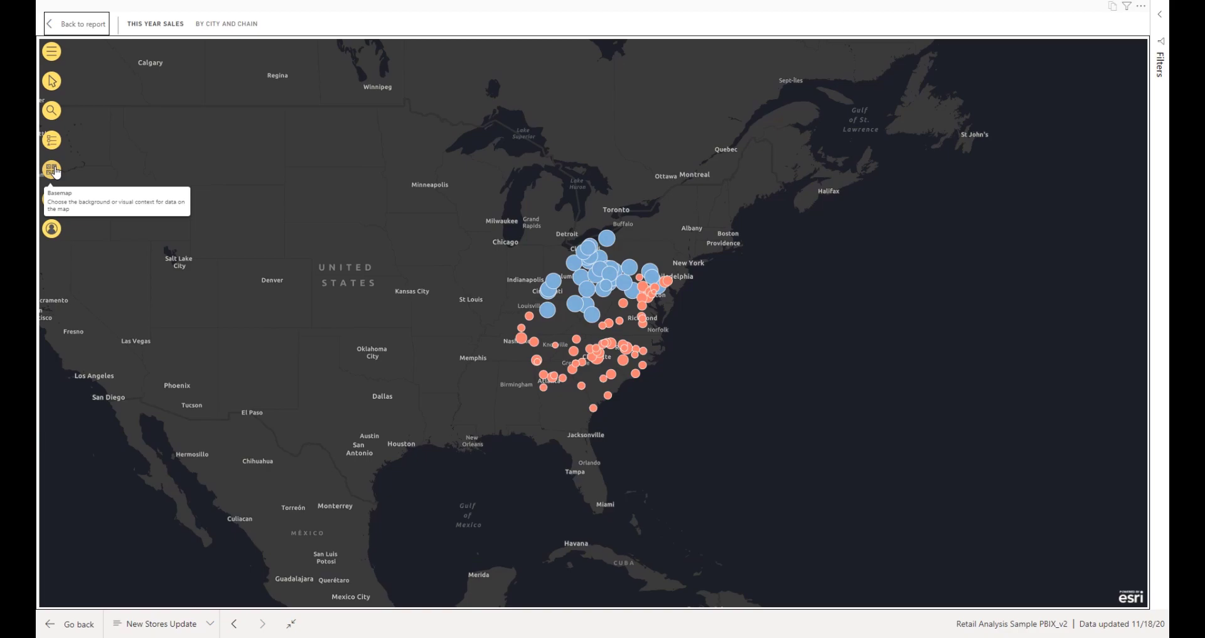
left_click(52, 169)
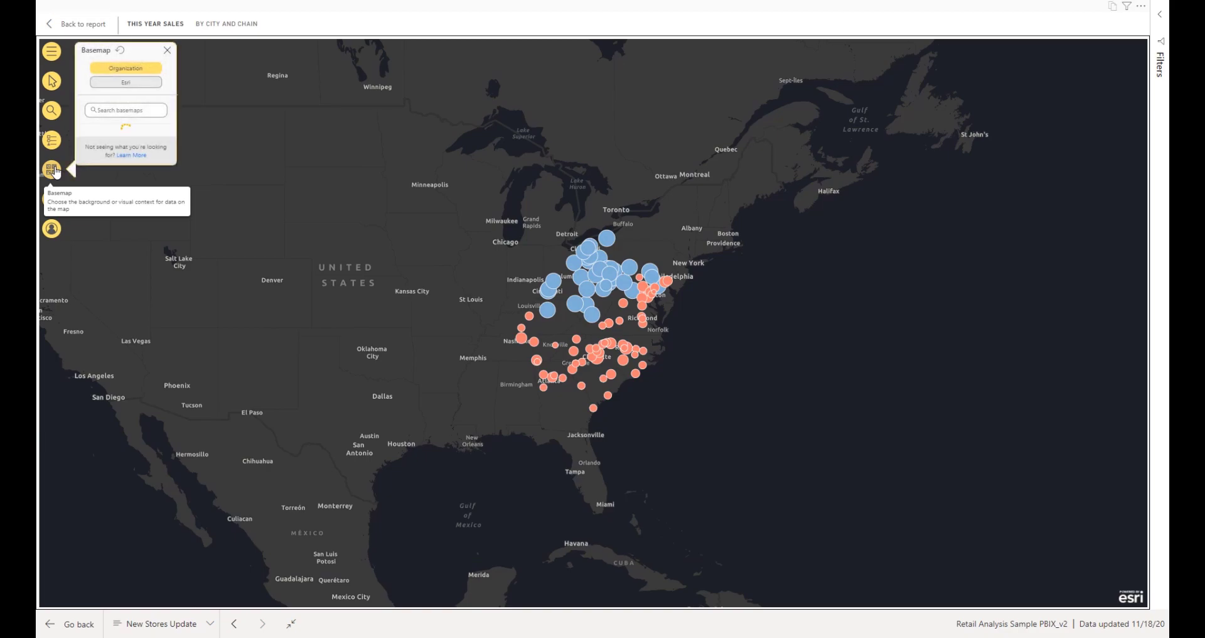
scroll(127, 237, "down", 2)
scroll(127, 237, "down", 8)
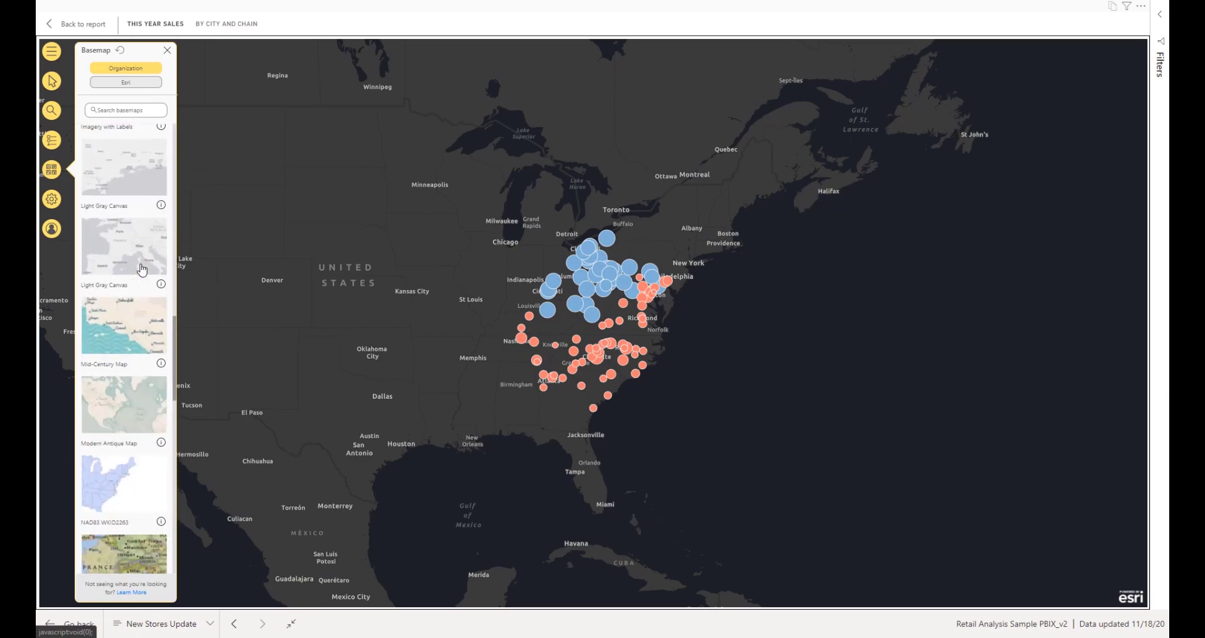
scroll(140, 273, "down", 1)
Step: Try Mid-Century Map and OpenStreetMap basemaps, reverting each to the default dark basemap
left_click(140, 278)
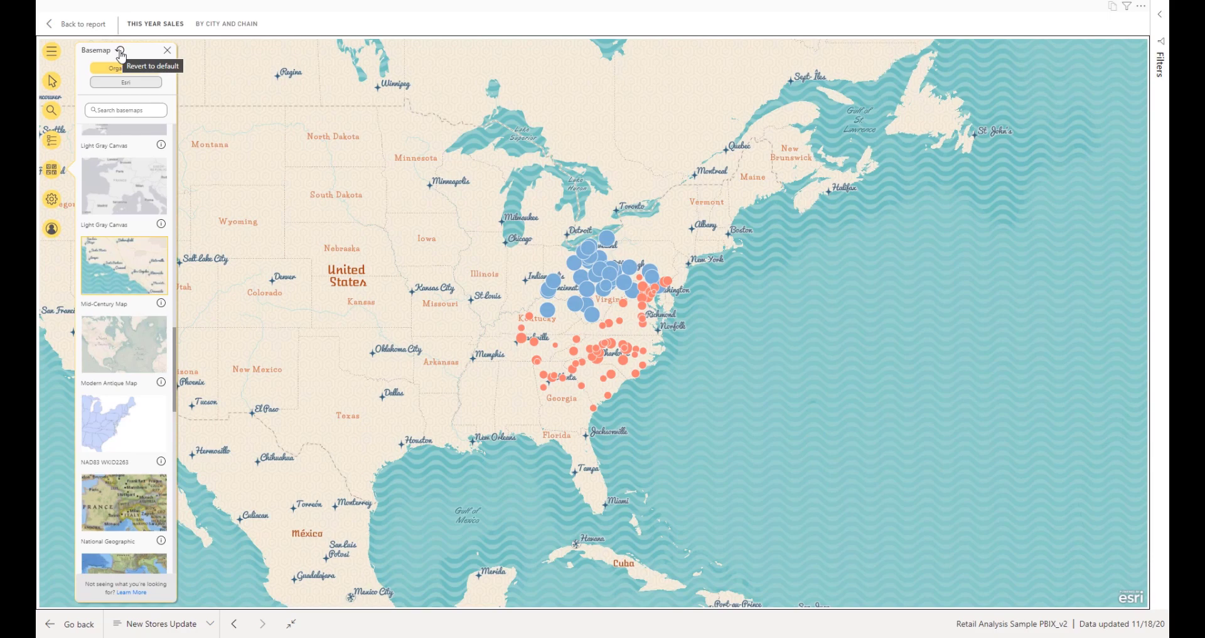
left_click(120, 52)
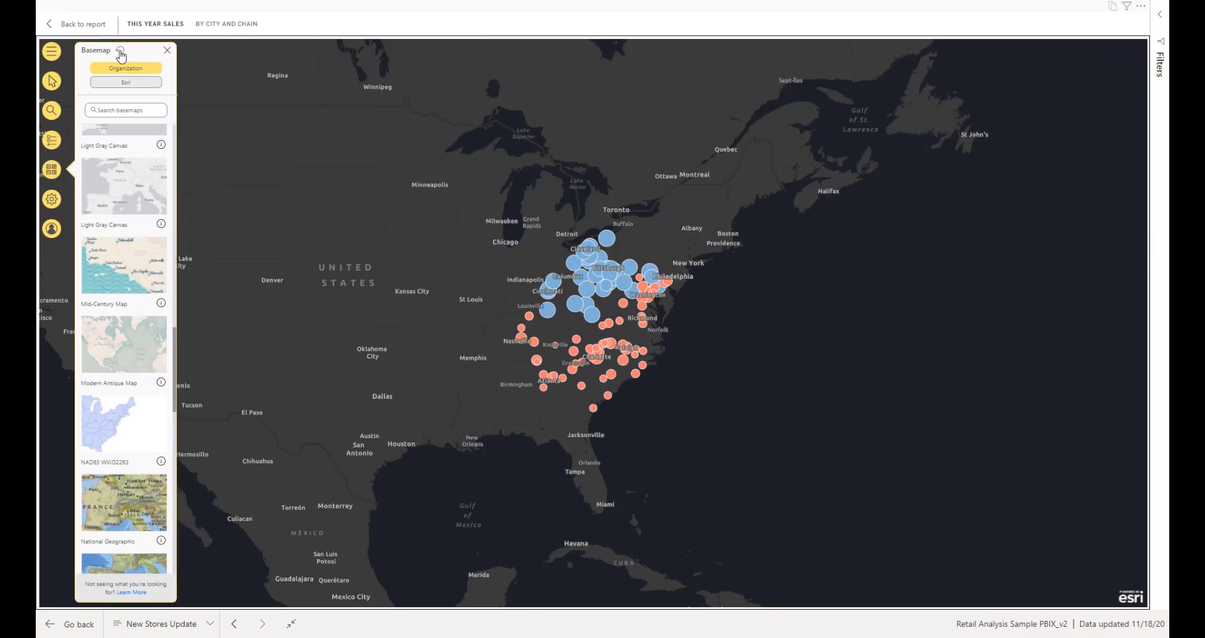
scroll(133, 302, "down", 10)
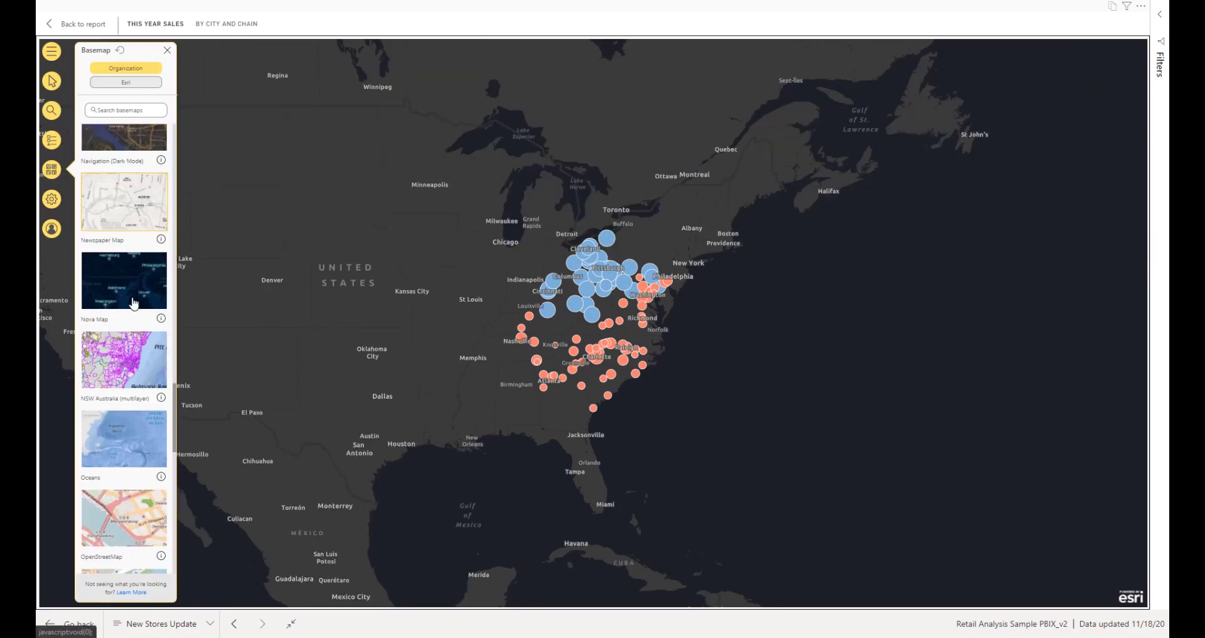
scroll(133, 302, "down", 2)
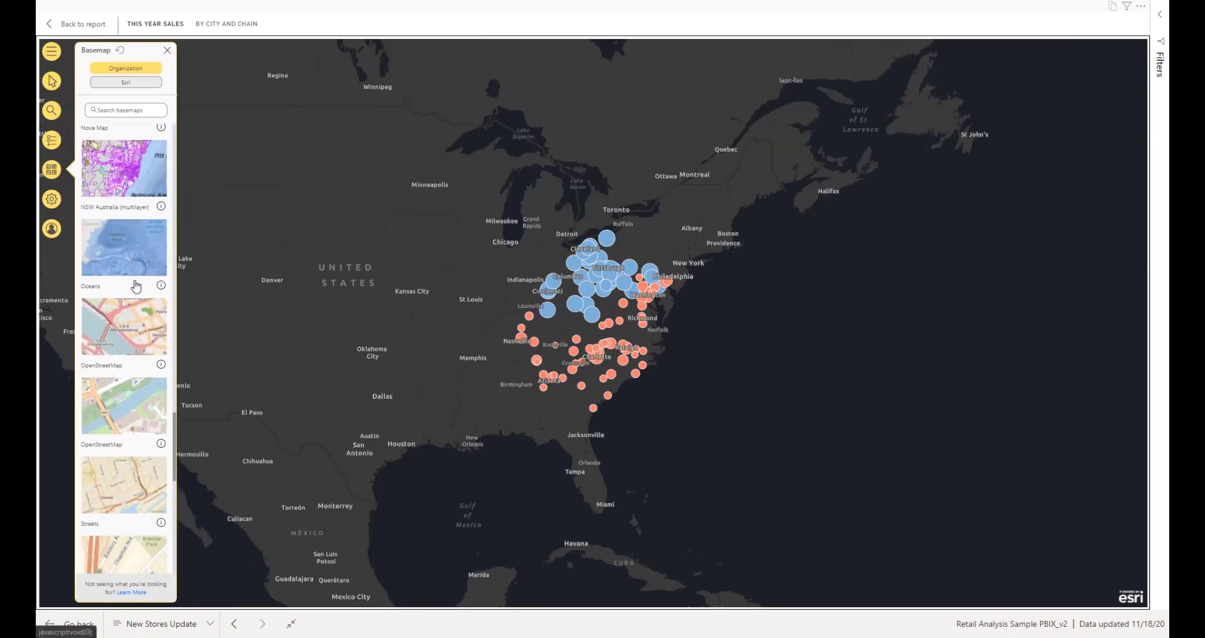
left_click(135, 325)
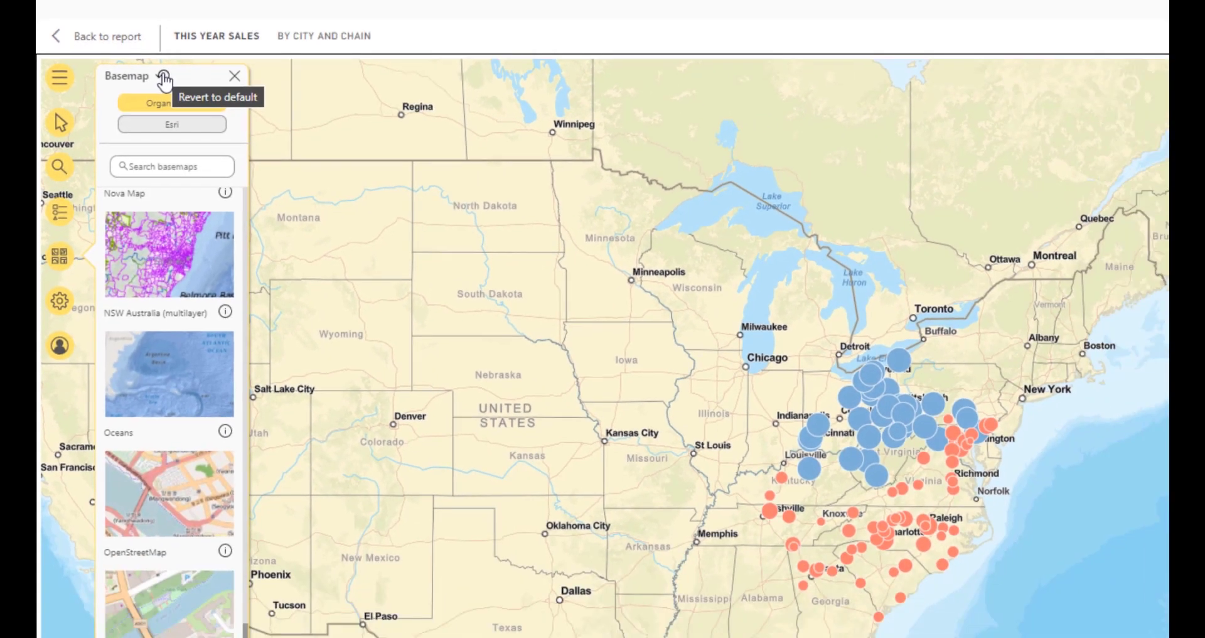
left_click(160, 76)
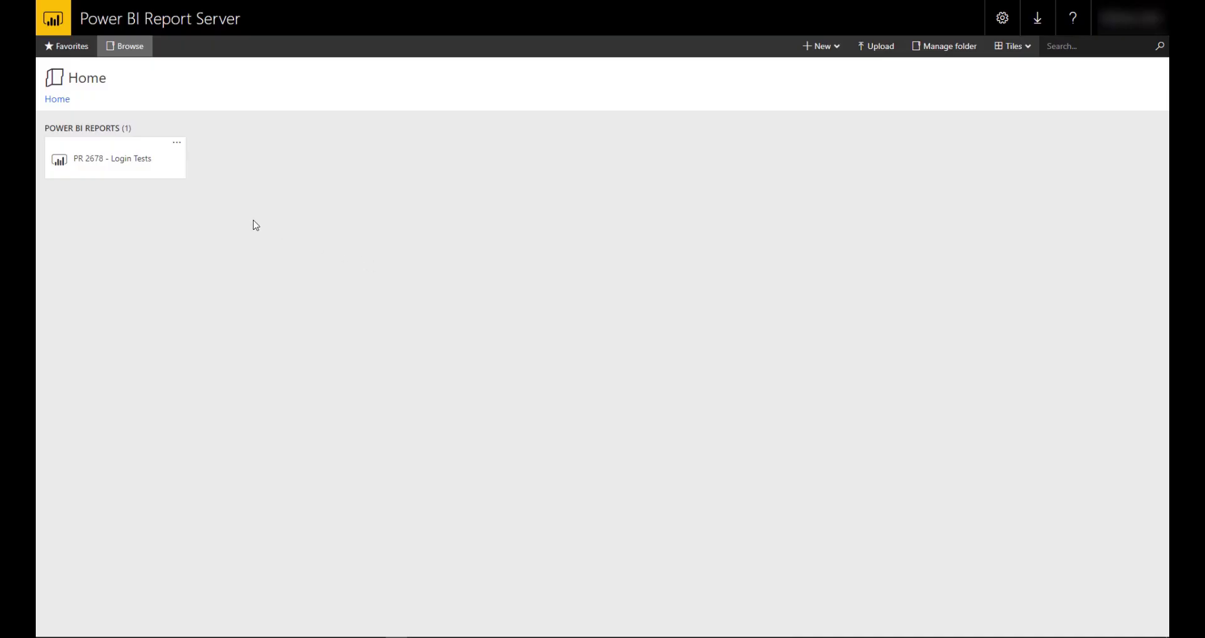
Step: Open the PR 2678 - Login Tests report, connect to ArcGIS Enterprise, and view the Enterprise (Atlanta) + Info page
left_click(133, 166)
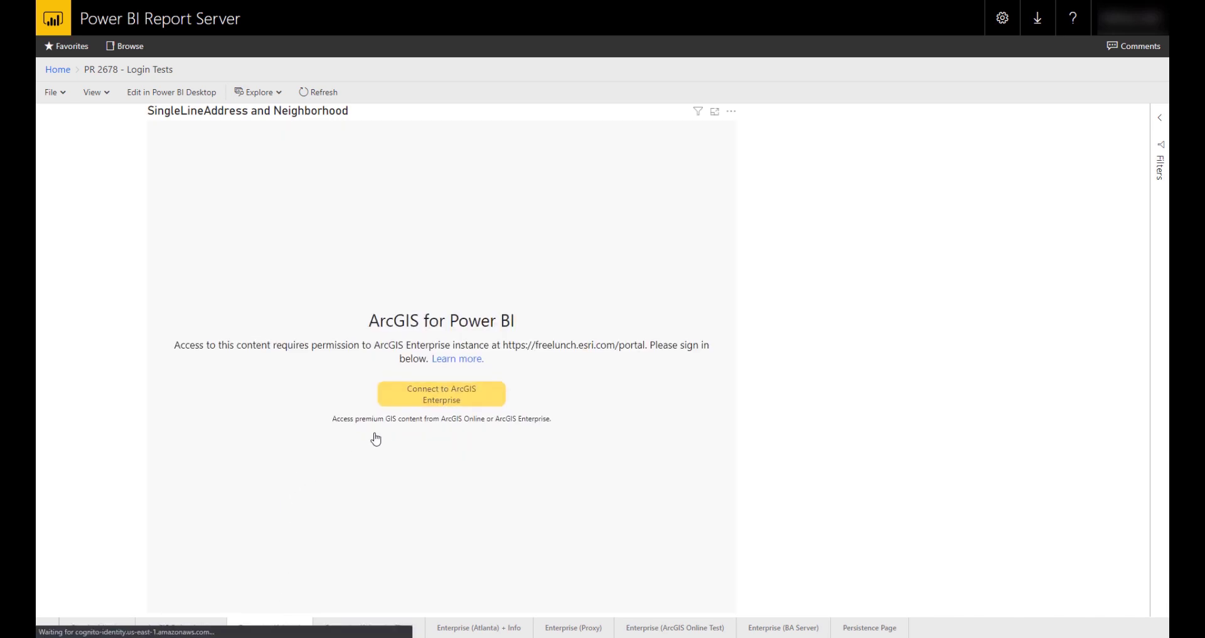
left_click(399, 401)
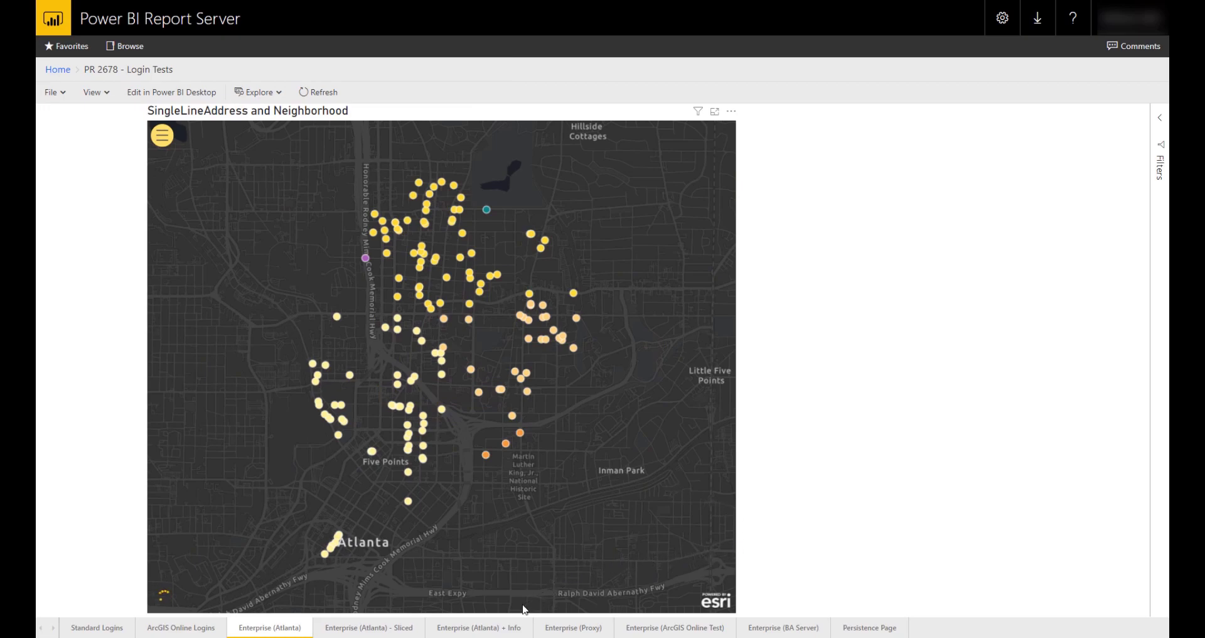
left_click(479, 629)
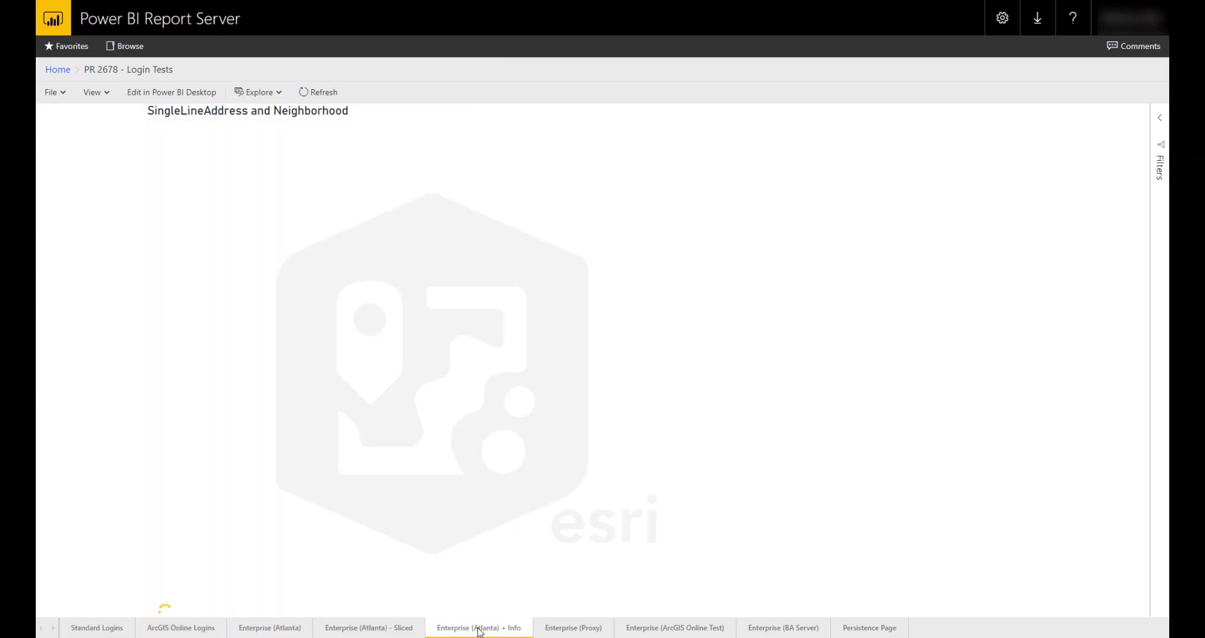